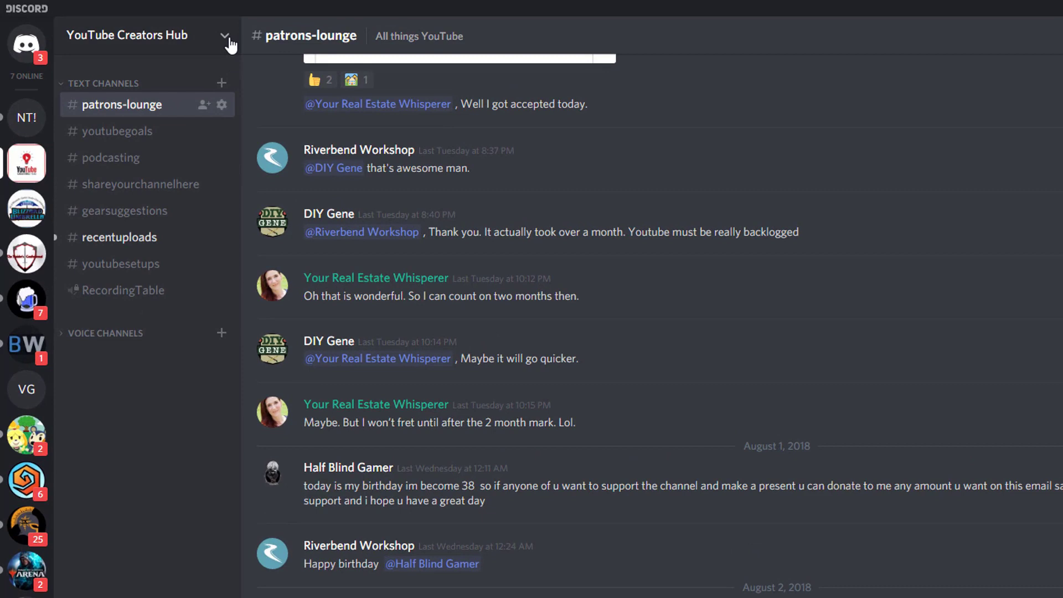
pyautogui.click(227, 38)
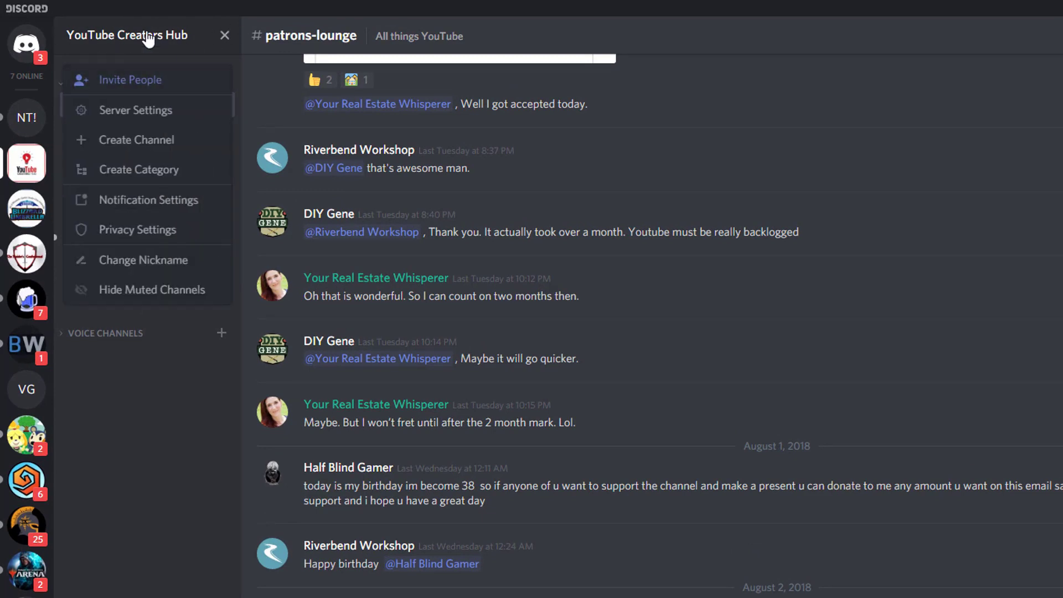
pyautogui.click(129, 110)
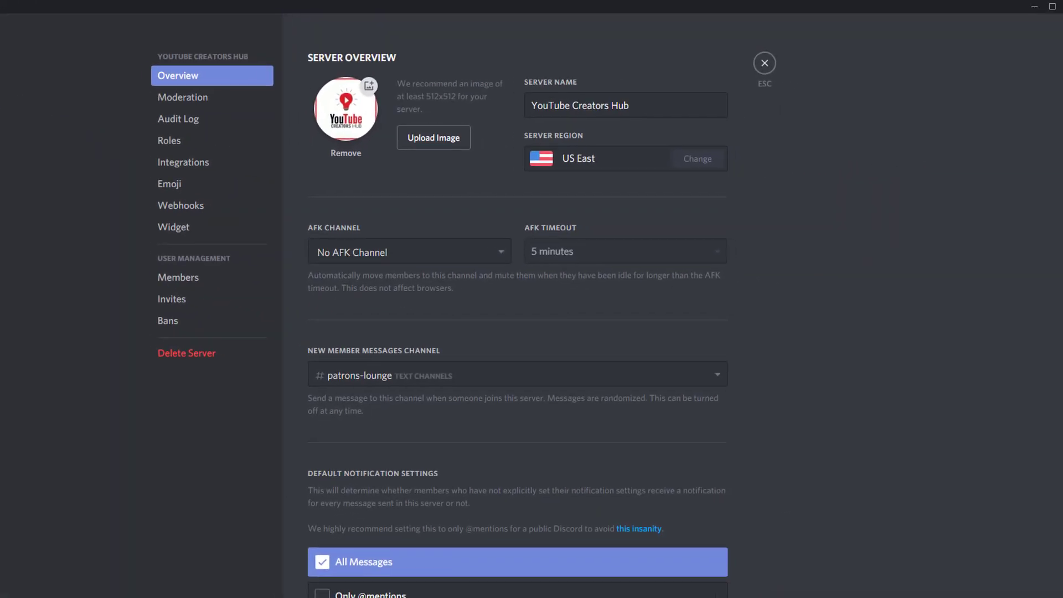
pyautogui.click(167, 141)
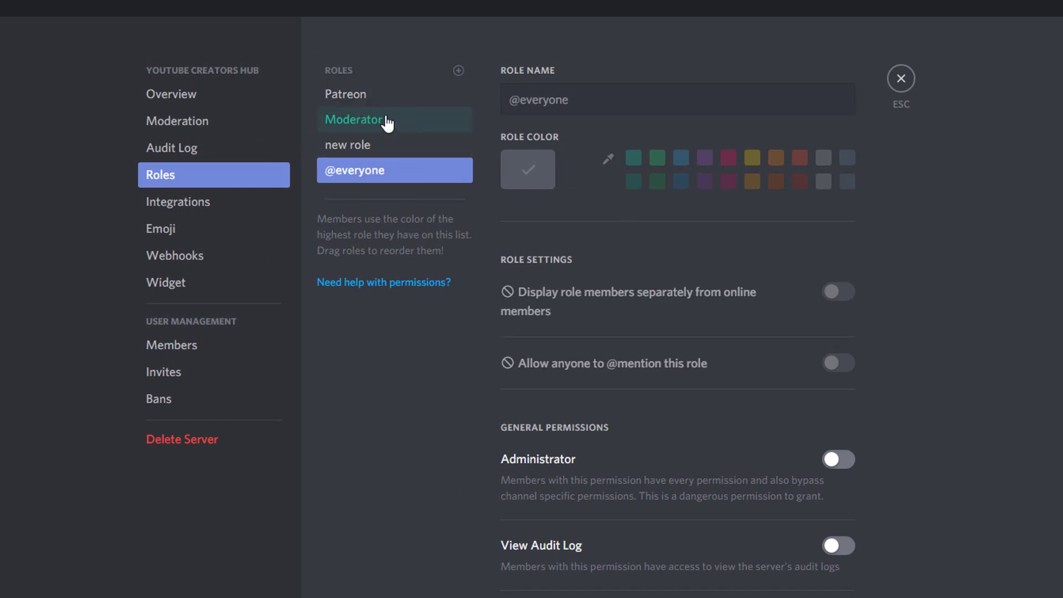
pyautogui.click(382, 147)
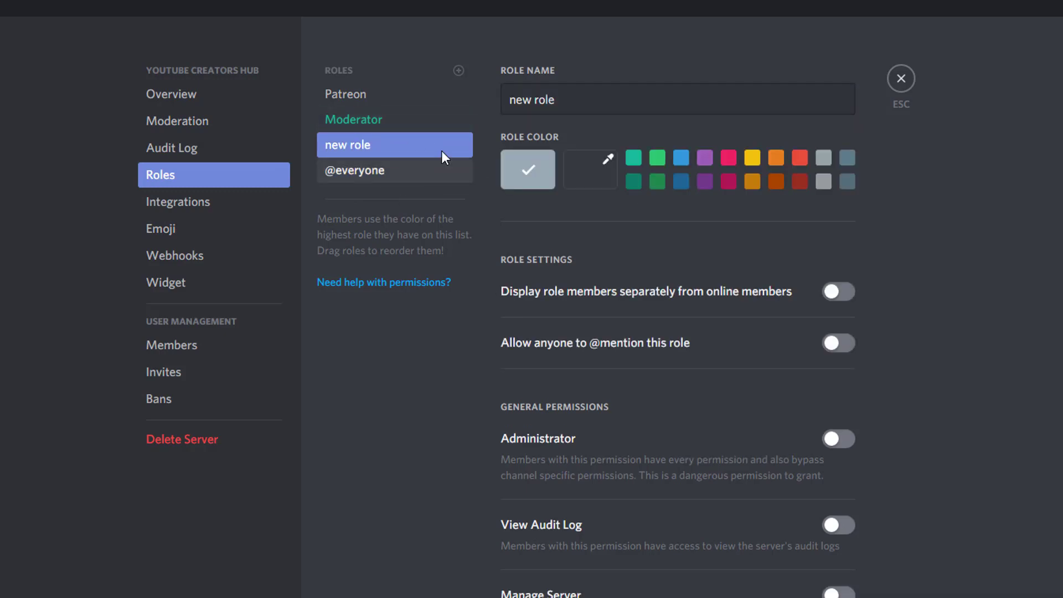
pyautogui.click(394, 175)
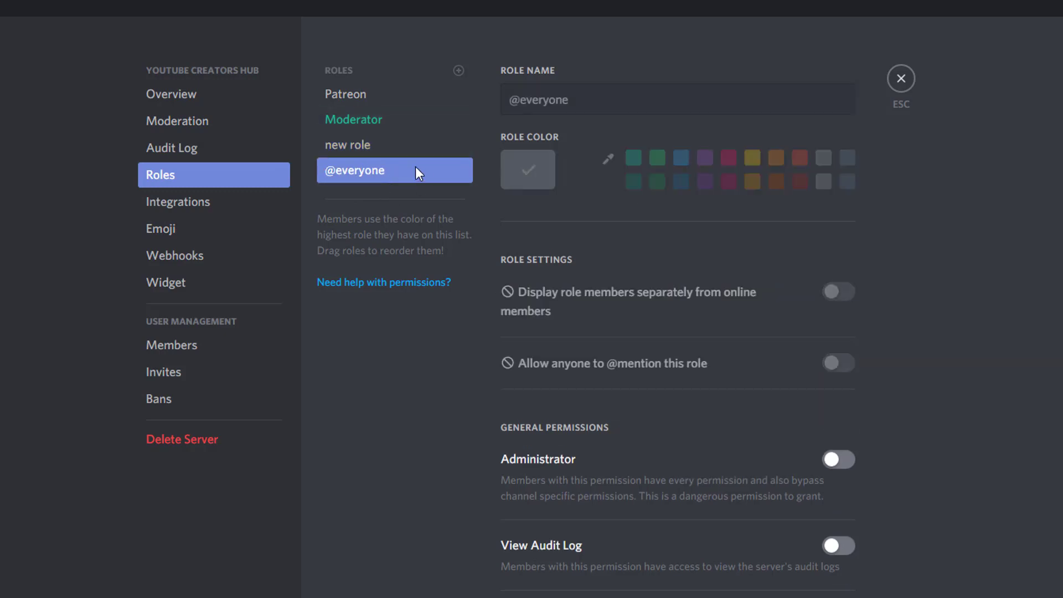
pyautogui.click(375, 142)
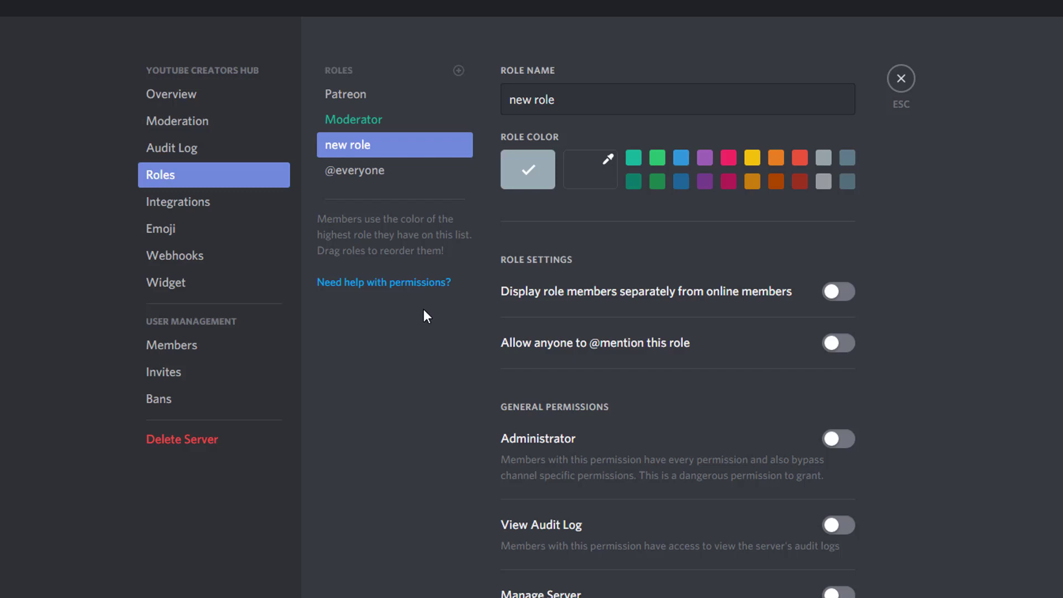
# Step: Create another role, rename it to 'Soldier' and set its colour to pink
pyautogui.click(459, 71)
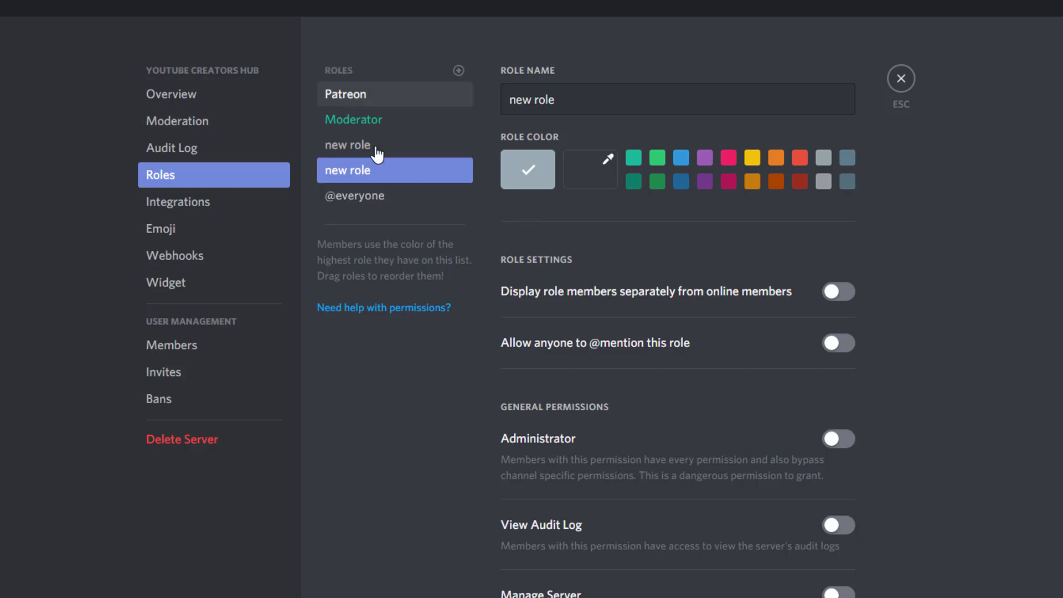
pyautogui.tripleClick(578, 103)
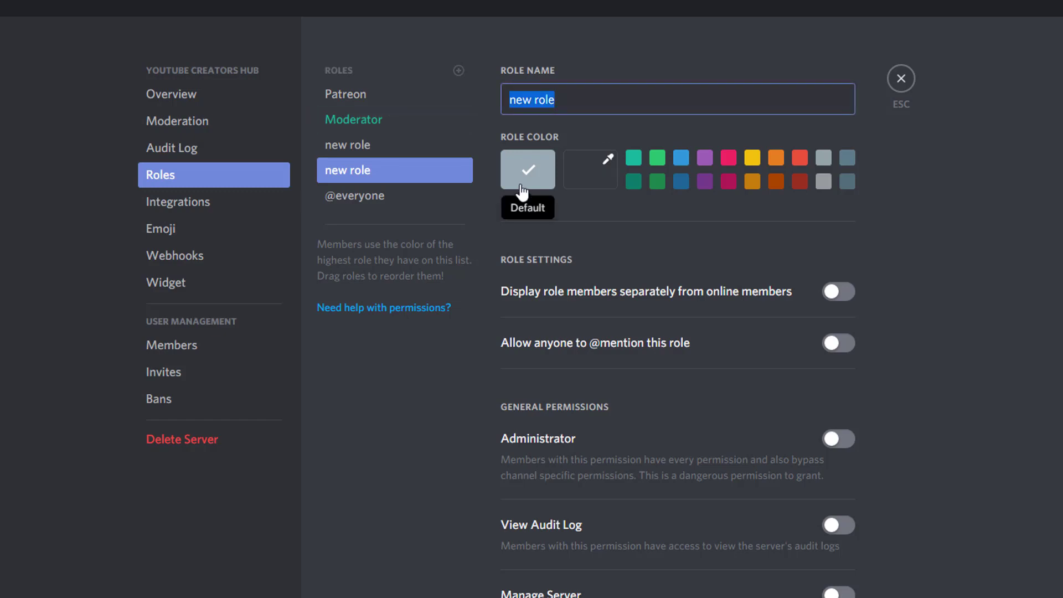
pyautogui.write('Soldier')
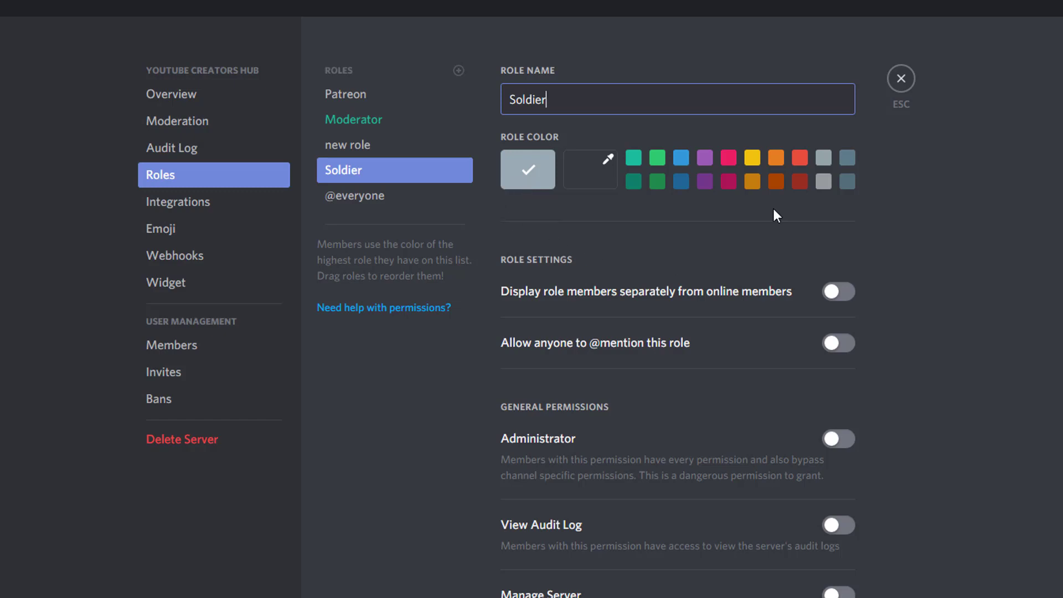
pyautogui.click(735, 160)
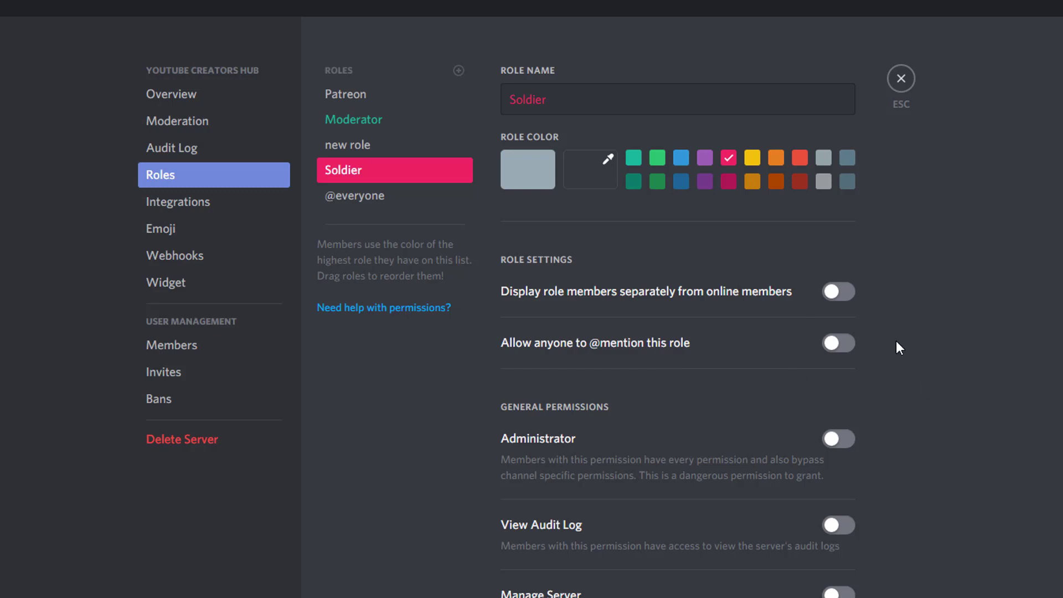
pyautogui.scroll(-3, 944, 378)
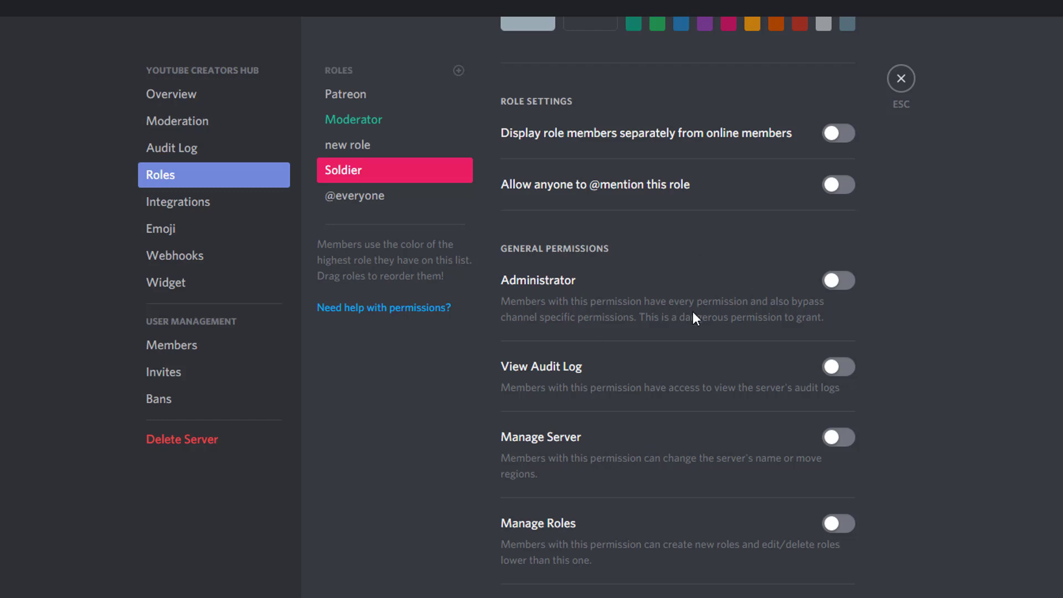
pyautogui.scroll(-3, 639, 350)
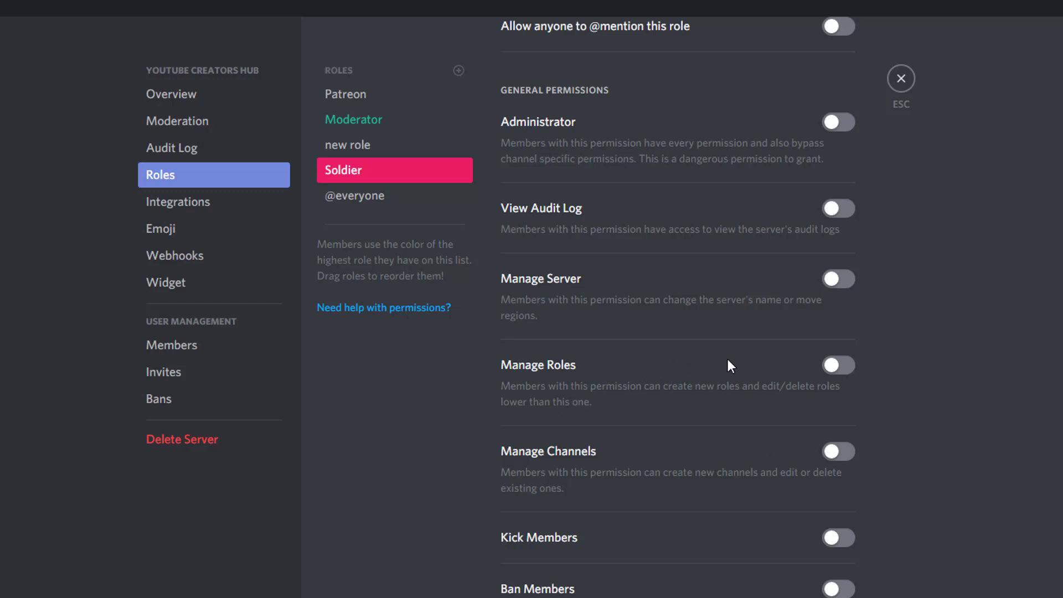
pyautogui.scroll(-3, 728, 361)
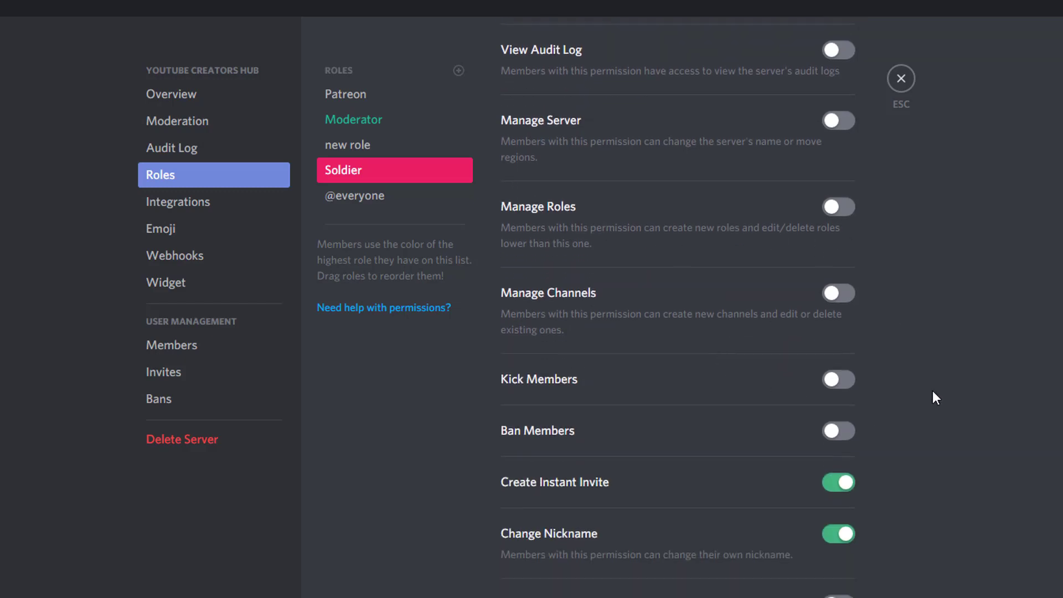
pyautogui.scroll(-2, 651, 435)
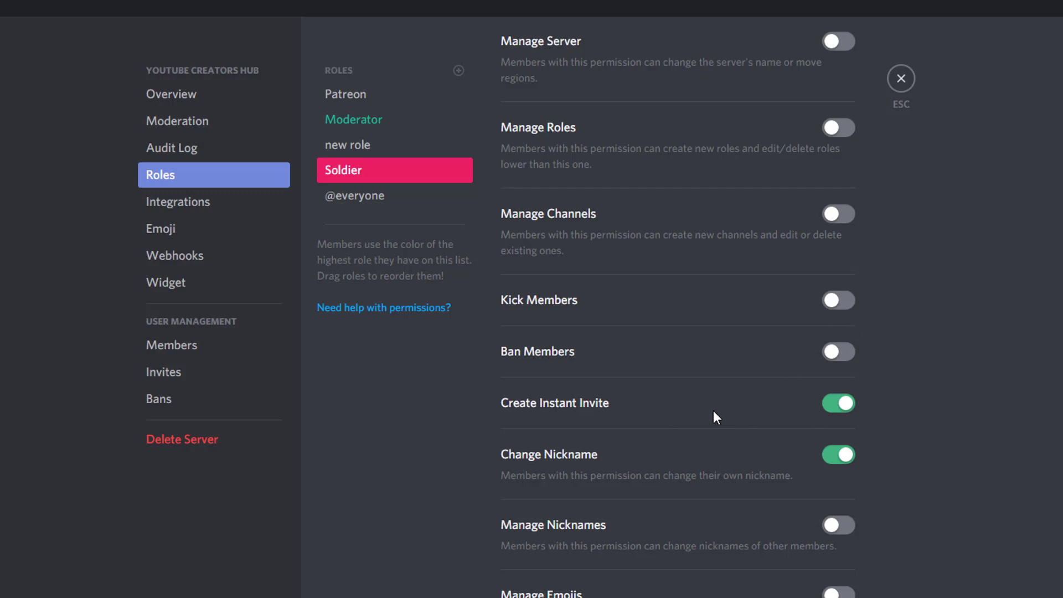
pyautogui.scroll(-10, 701, 416)
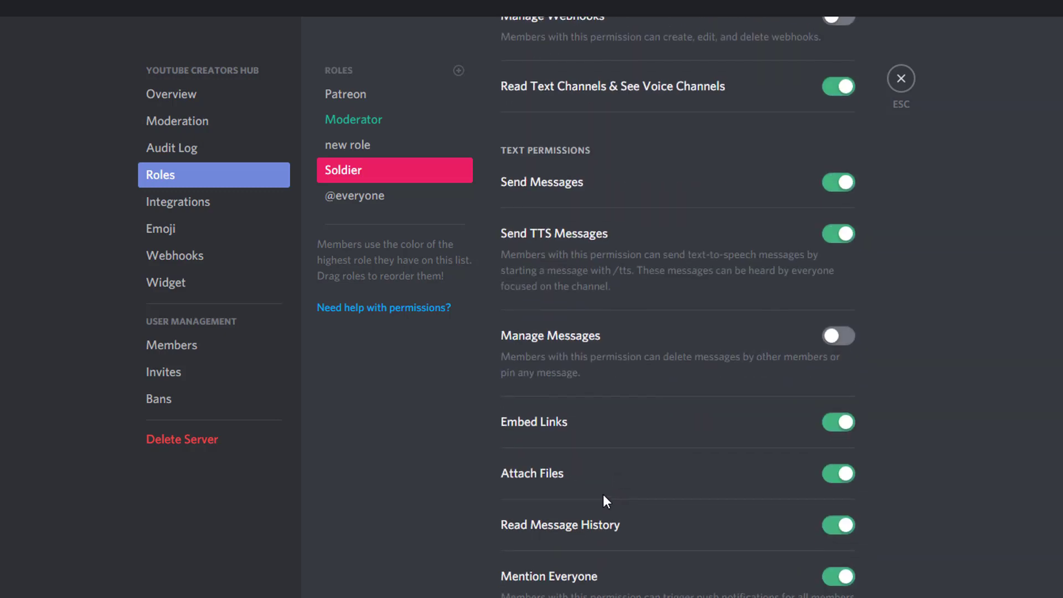
pyautogui.scroll(-5, 607, 484)
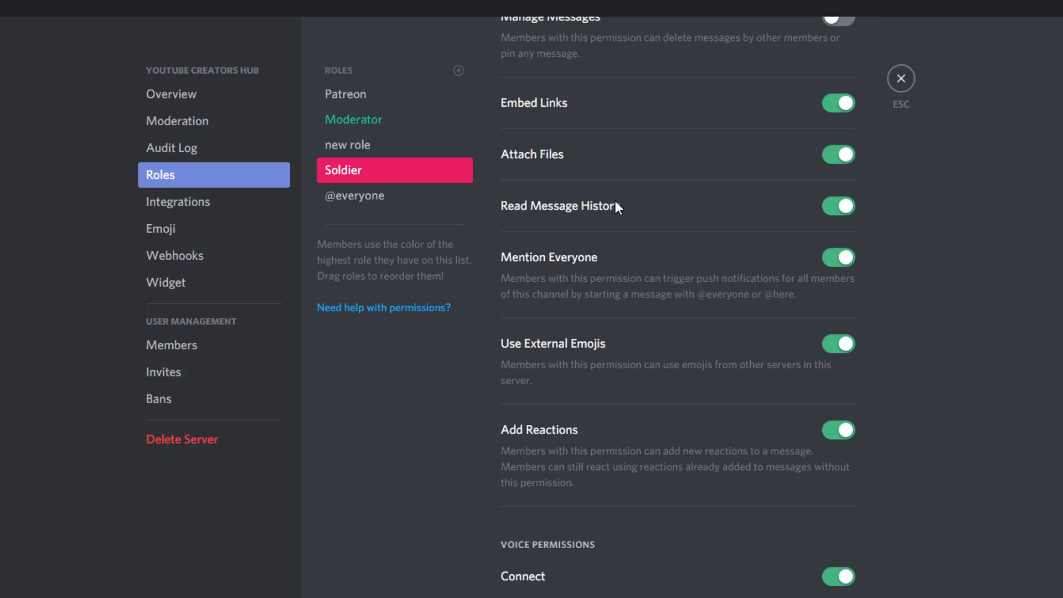
pyautogui.scroll(-5, 729, 278)
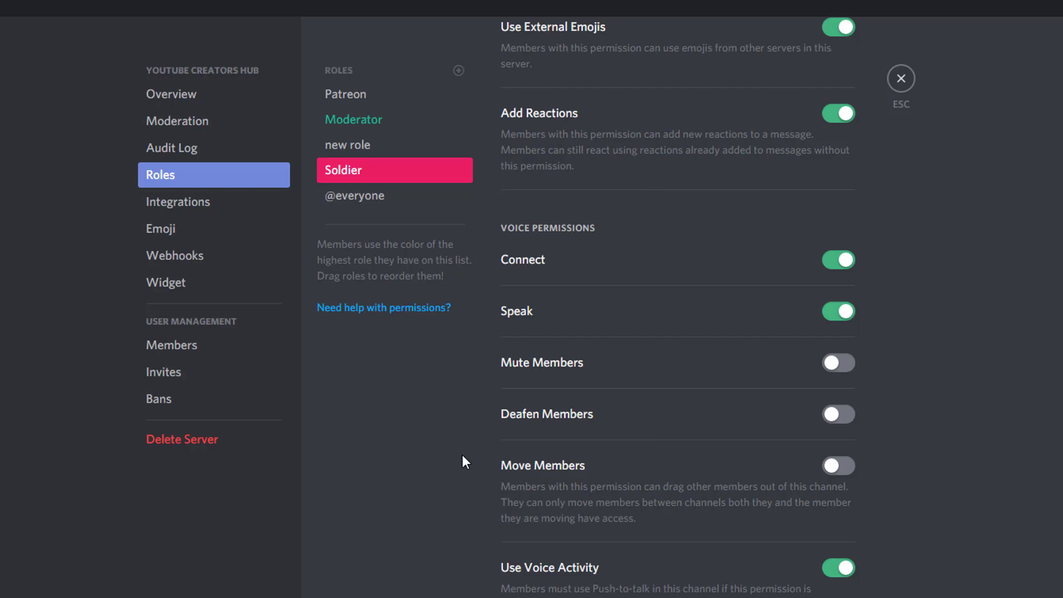
pyautogui.scroll(15, 619, 396)
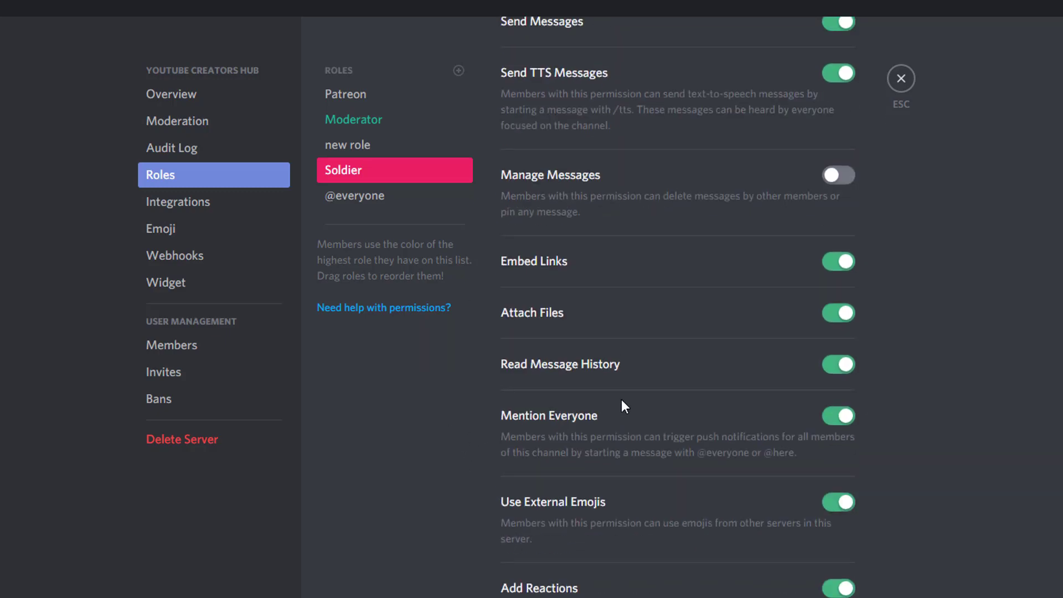
pyautogui.scroll(-15, 633, 310)
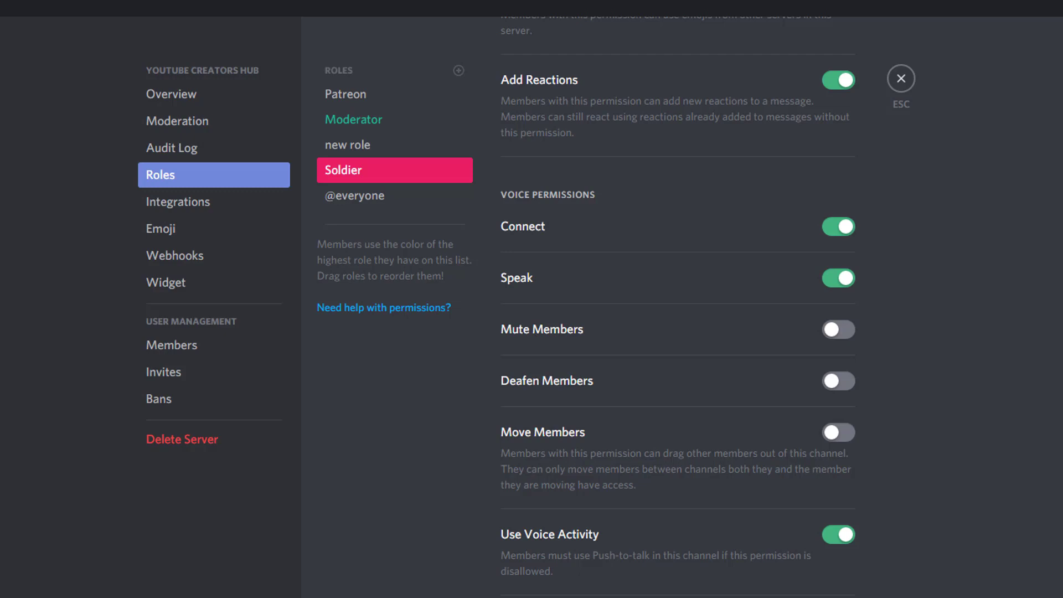
pyautogui.click(377, 148)
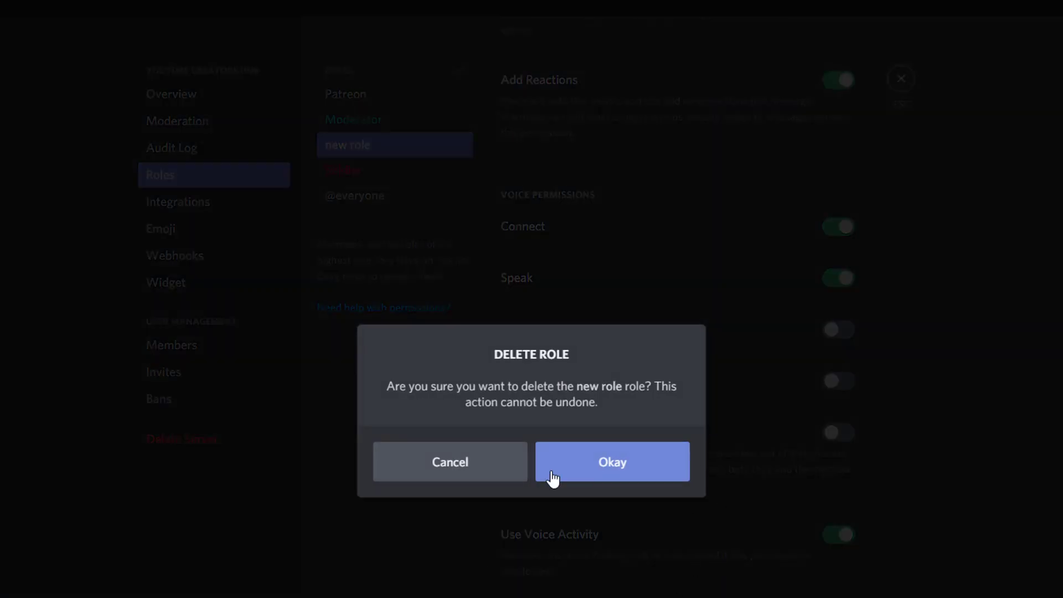
pyautogui.click(612, 465)
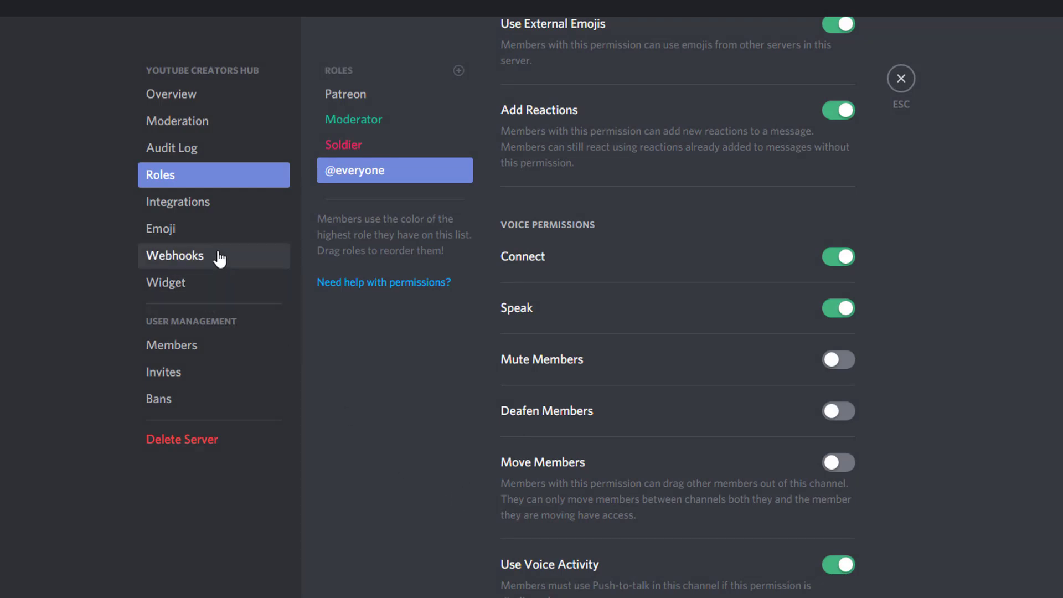
pyautogui.click(902, 78)
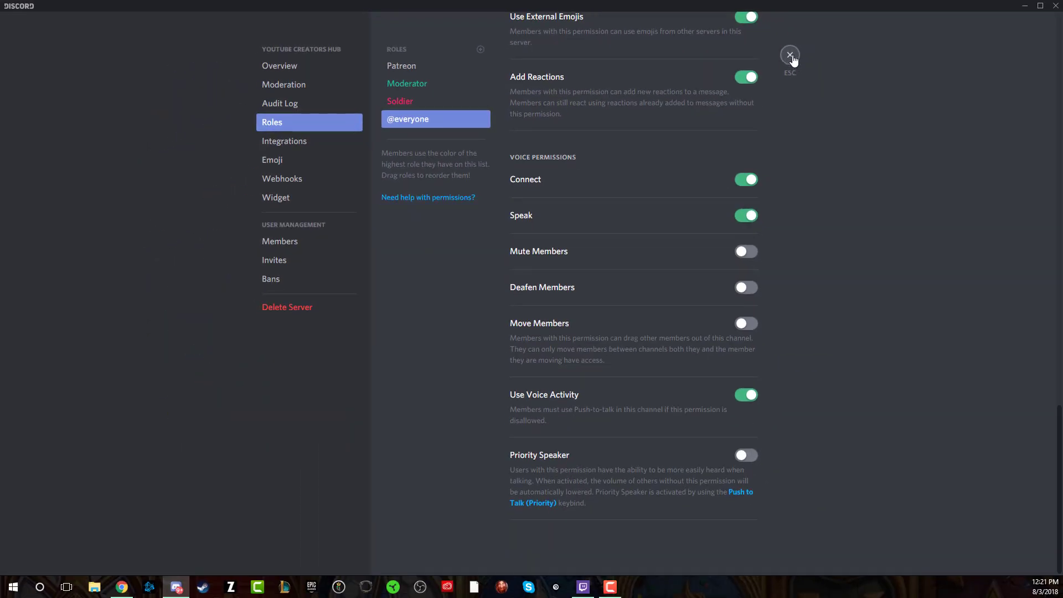
# Step: Return to #patrons-lounge, then open and dismiss an online member's options menu
pyautogui.click(845, 67)
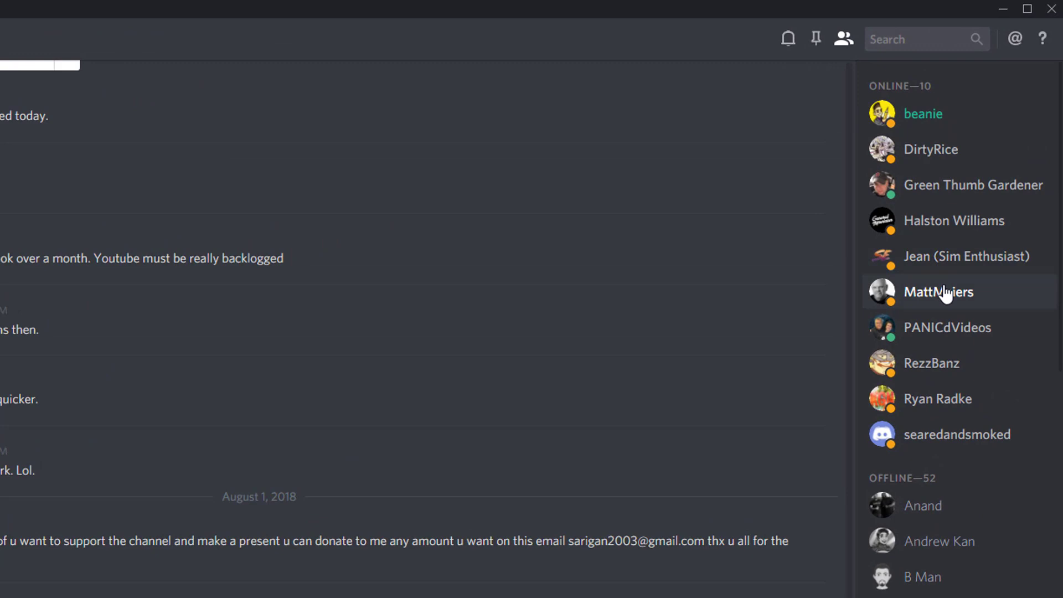
pyautogui.rightClick(944, 288)
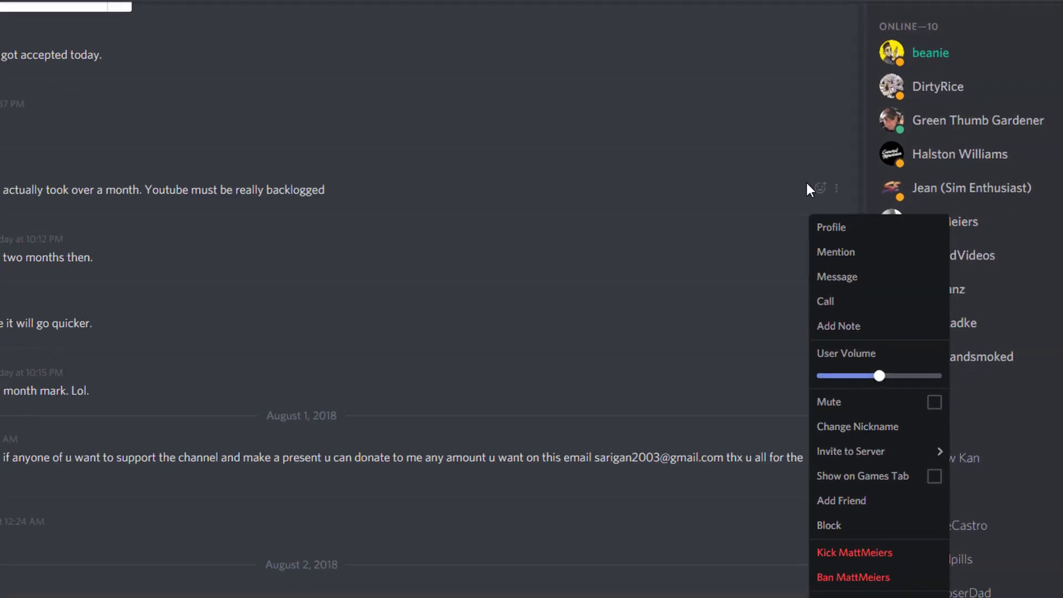
pyautogui.click(799, 235)
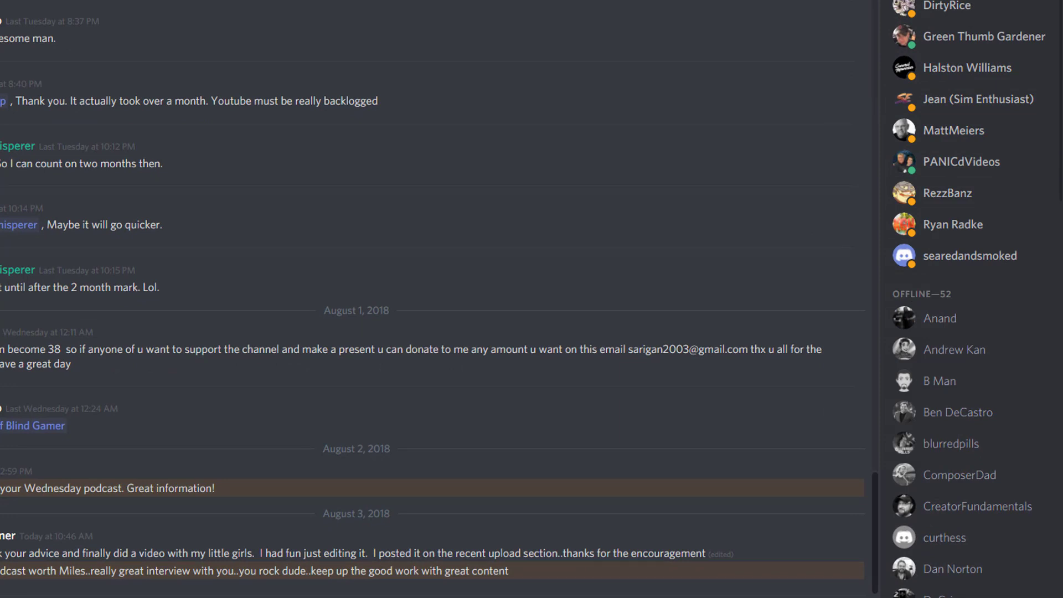
pyautogui.scroll(-5, 930, 376)
pyautogui.scroll(5, 930, 376)
# Step: Reopen the online member's options menu to reach its Roles entry
pyautogui.rightClick(948, 138)
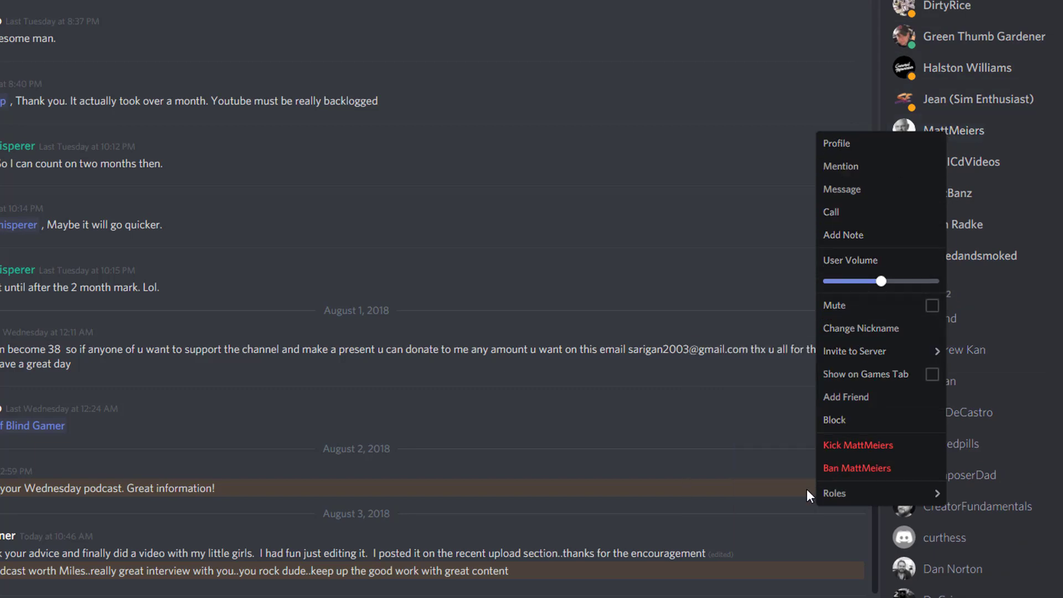
pyautogui.moveTo(839, 494)
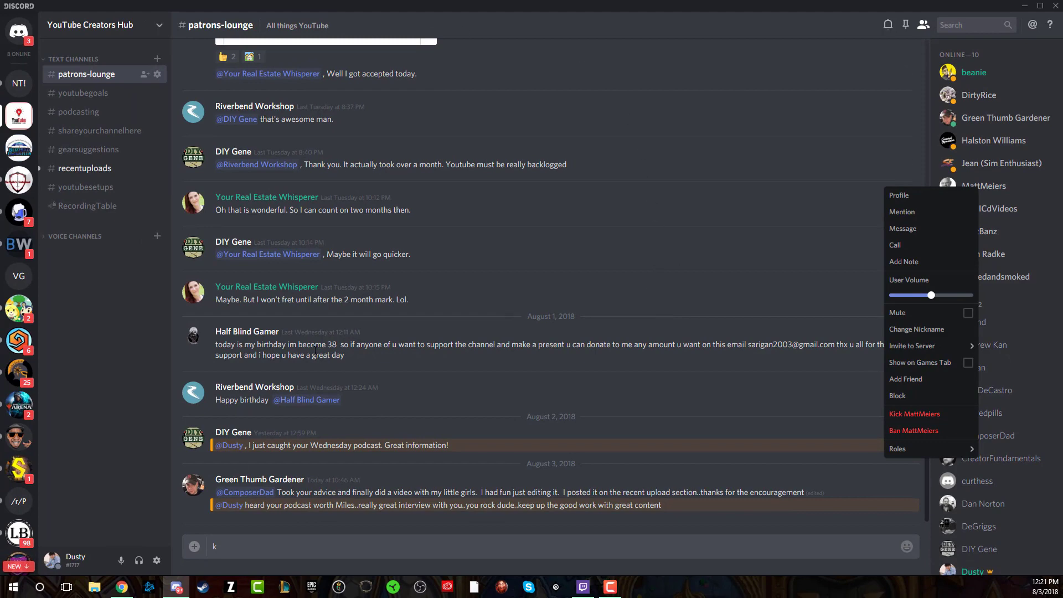
pyautogui.scroll(5, 326, 369)
pyautogui.scroll(-5, 325, 369)
# Step: Assign the Soldier role to the online member through the Roles submenu
pyautogui.click(872, 160)
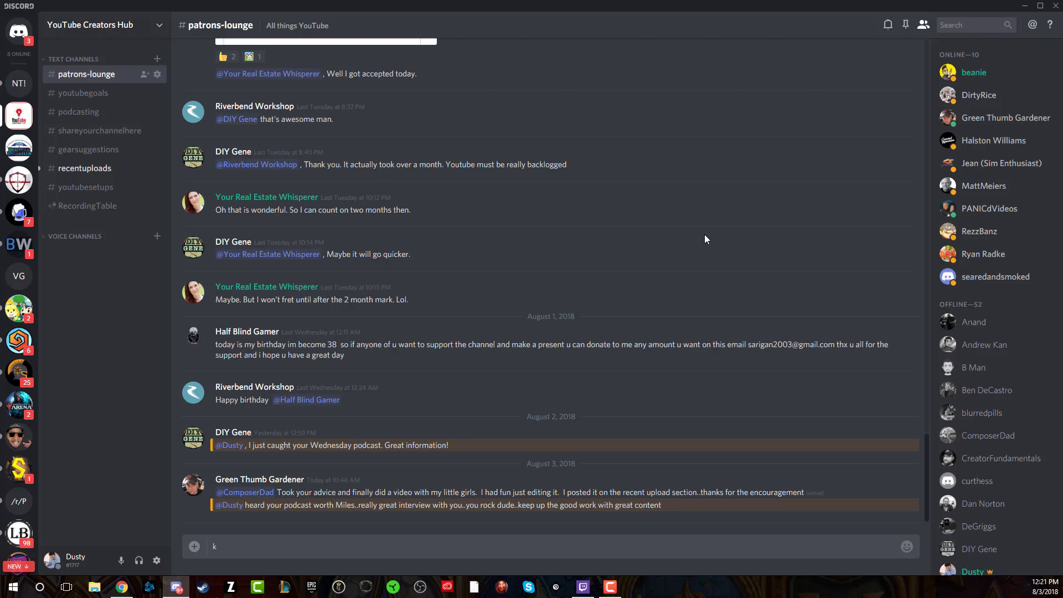
pyautogui.rightClick(990, 187)
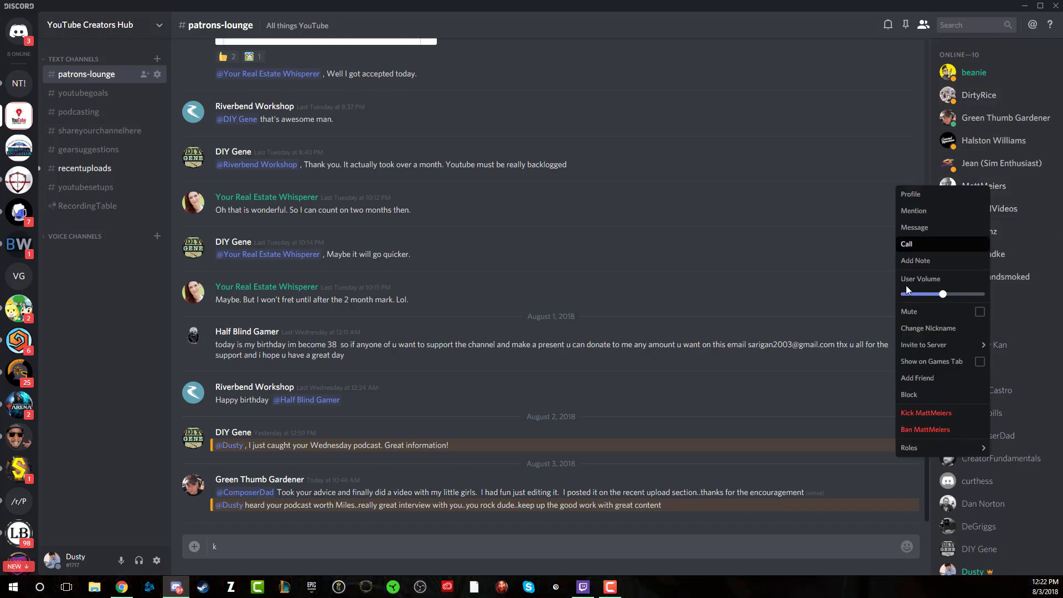
pyautogui.moveTo(923, 449)
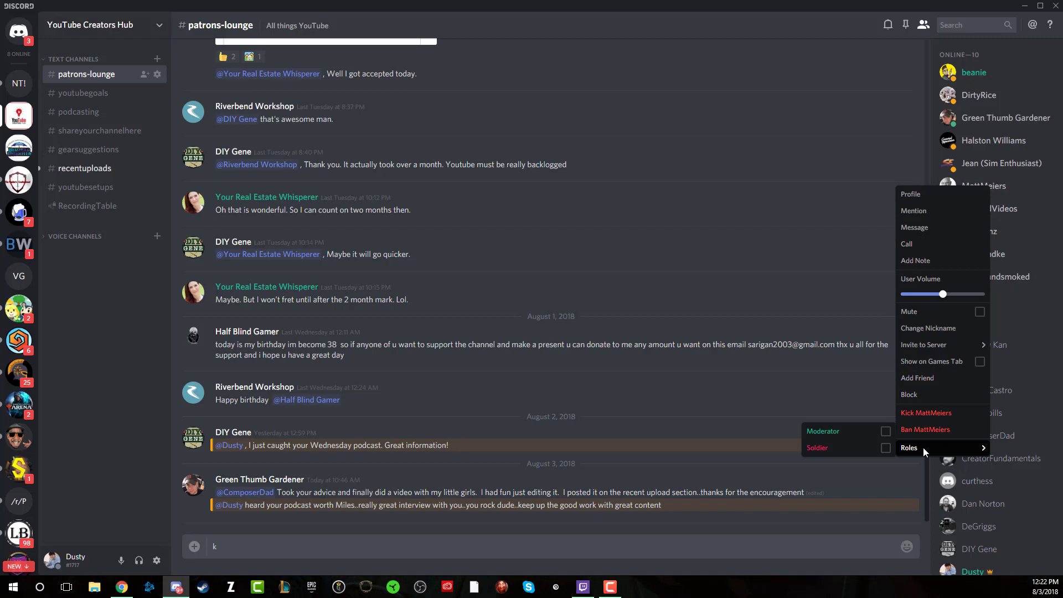
pyautogui.click(886, 448)
pyautogui.click(874, 220)
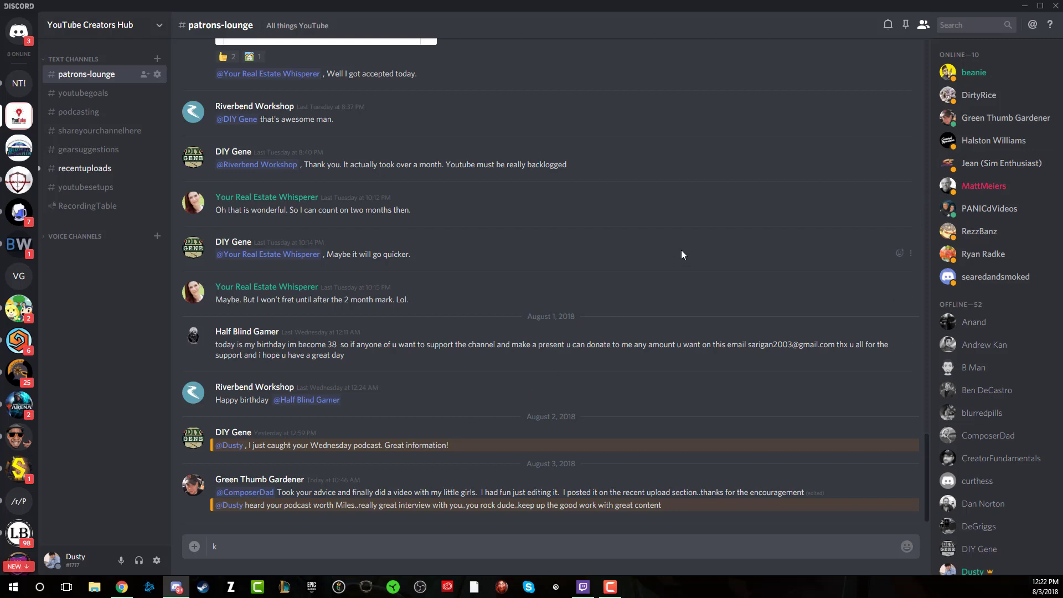
# Step: Toggle the member's Soldier and Moderator roles, ending with both unchecked
pyautogui.rightClick(970, 191)
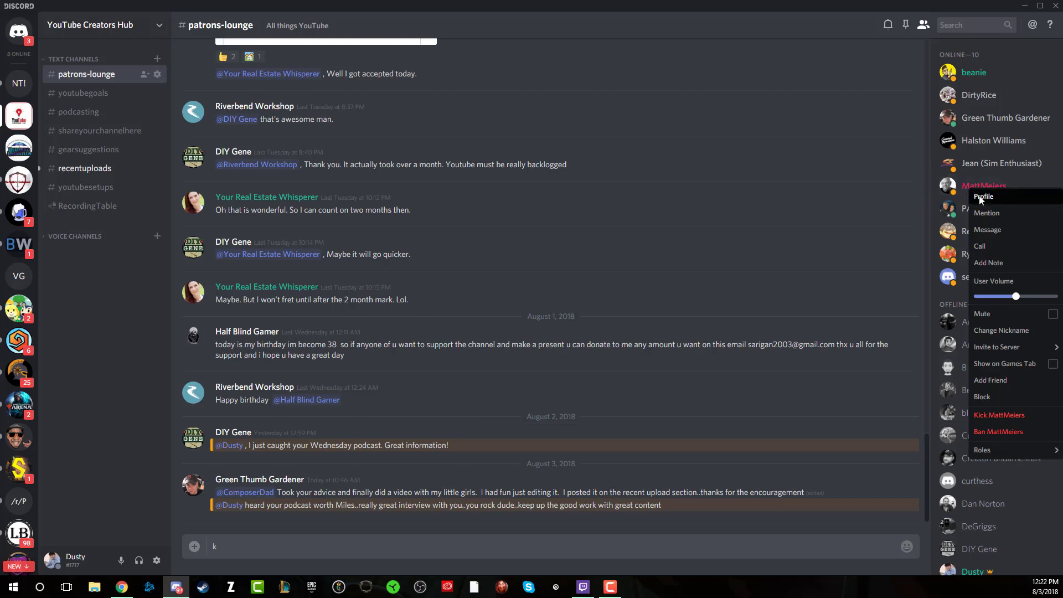
pyautogui.moveTo(995, 446)
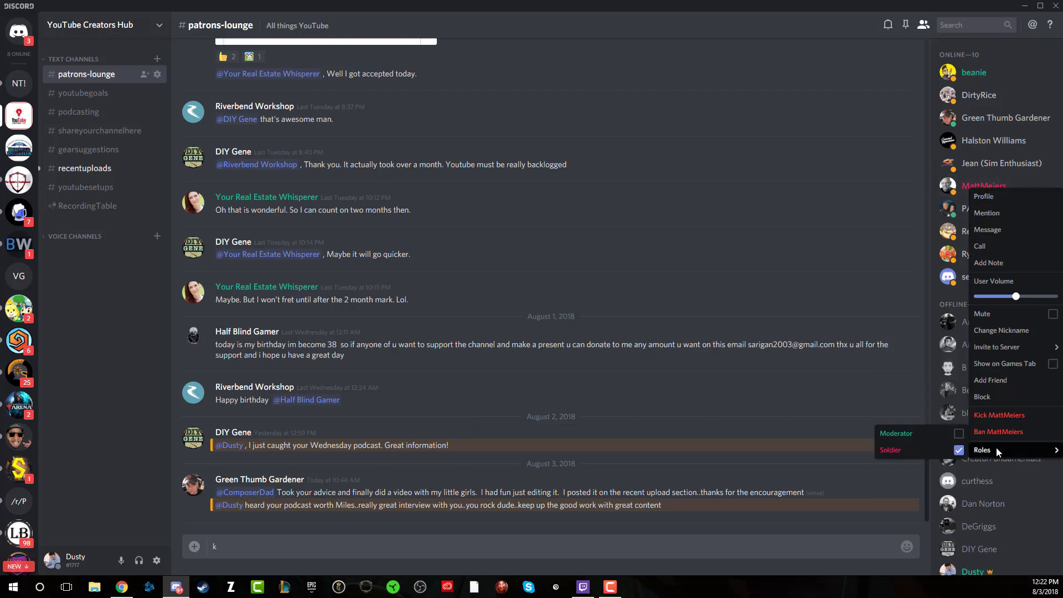
pyautogui.click(959, 450)
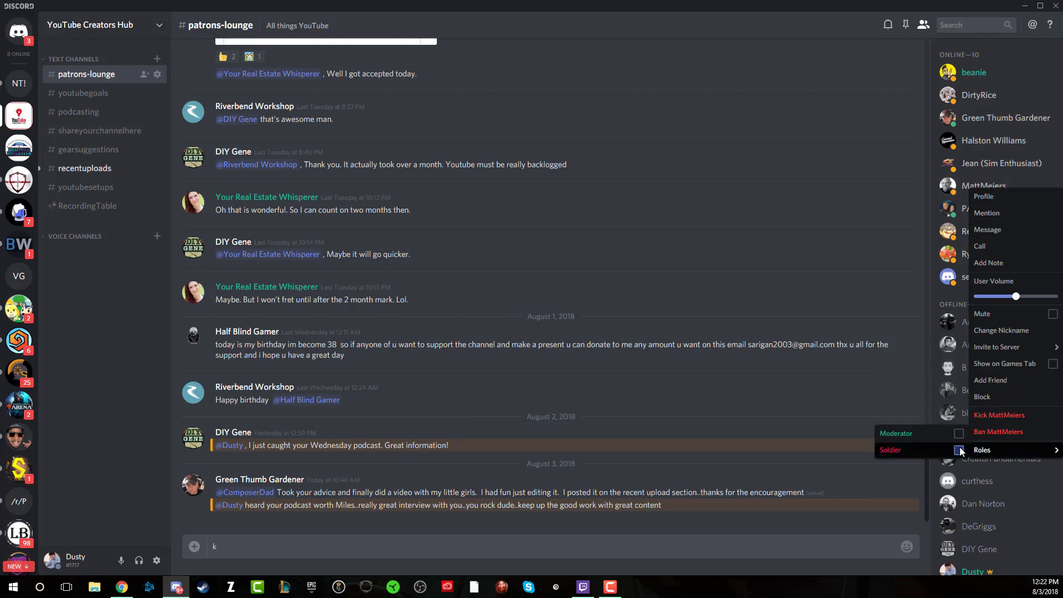
pyautogui.click(959, 450)
pyautogui.click(959, 434)
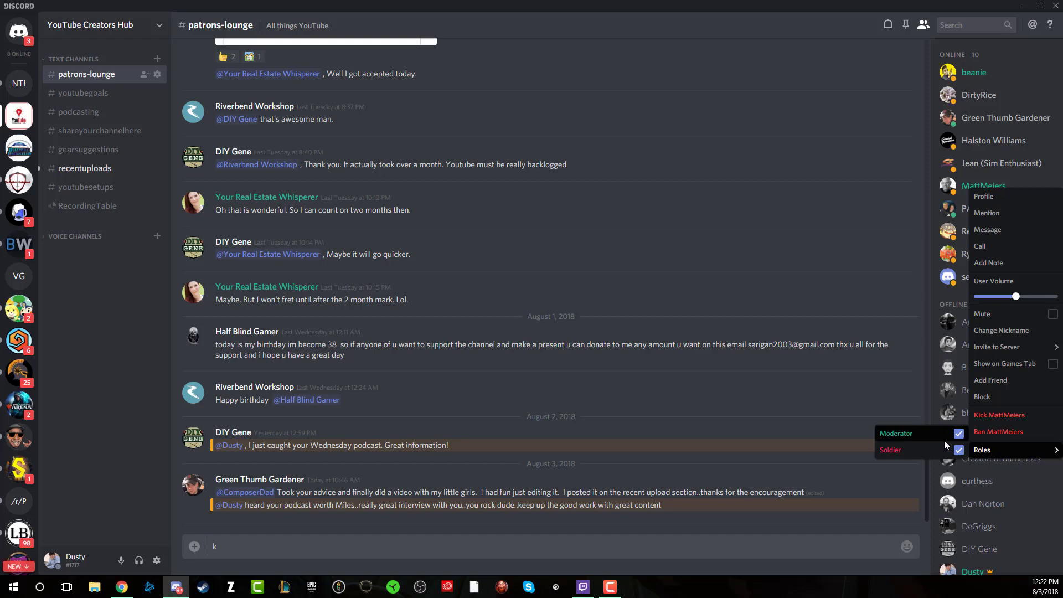
pyautogui.click(957, 435)
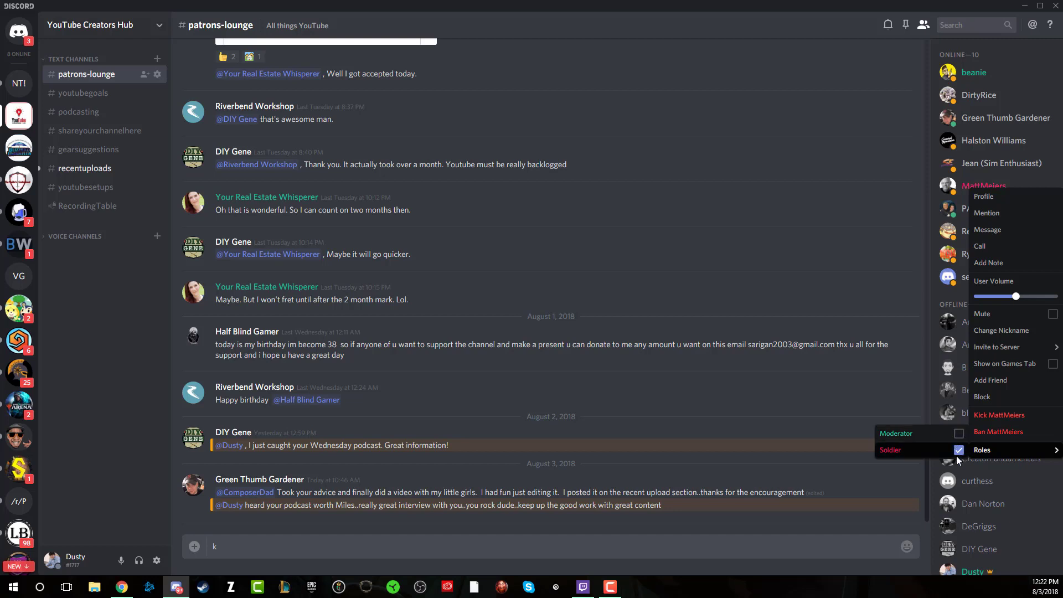
pyautogui.click(959, 450)
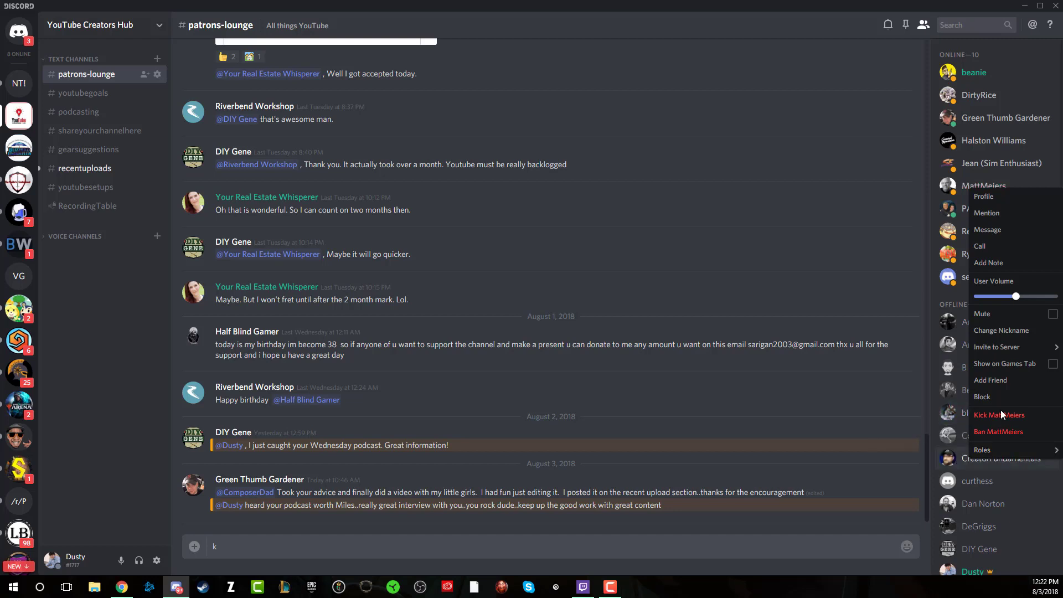
pyautogui.moveTo(991, 346)
# Step: Close the member menu and go to the server's Roles settings
pyautogui.click(867, 111)
pyautogui.scroll(-5, 980, 260)
pyautogui.scroll(5, 1003, 217)
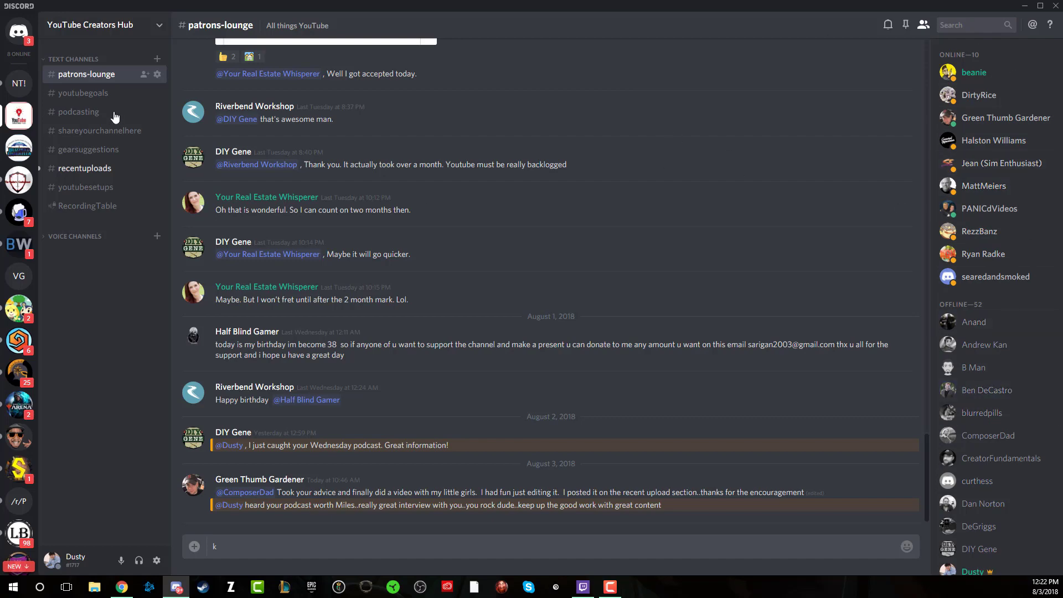
pyautogui.click(160, 25)
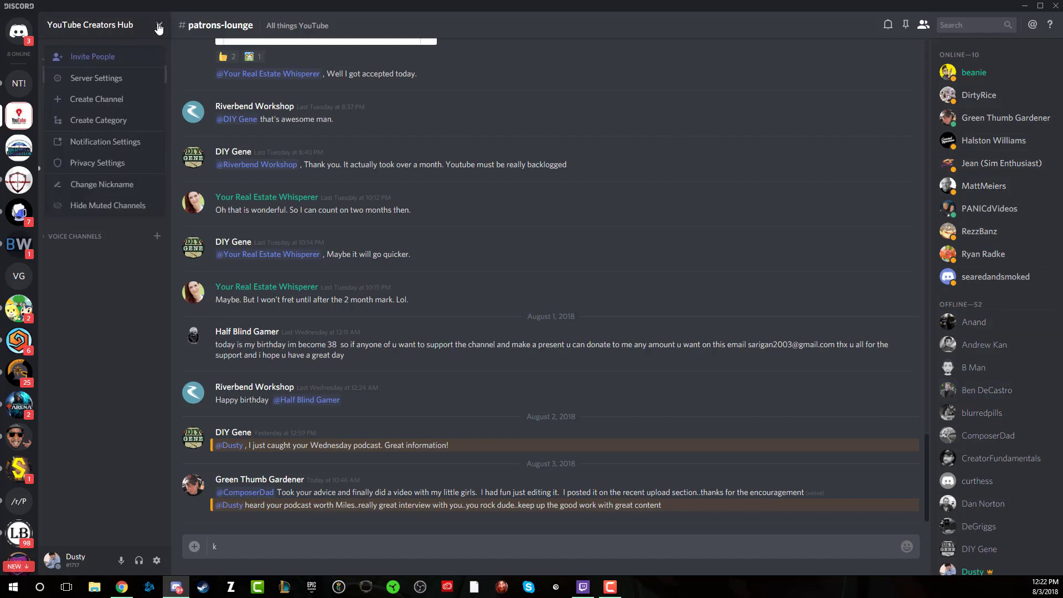
pyautogui.click(87, 80)
pyautogui.click(273, 122)
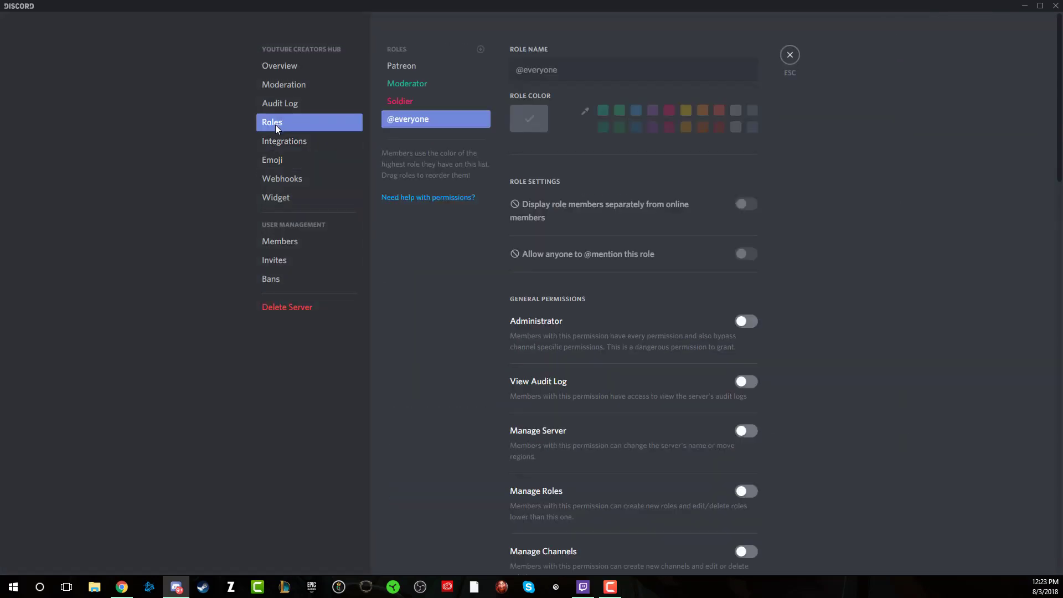
# Step: Turn on 'Display role members separately from online members' for Soldier and save
pyautogui.click(404, 105)
pyautogui.scroll(-1, 570, 368)
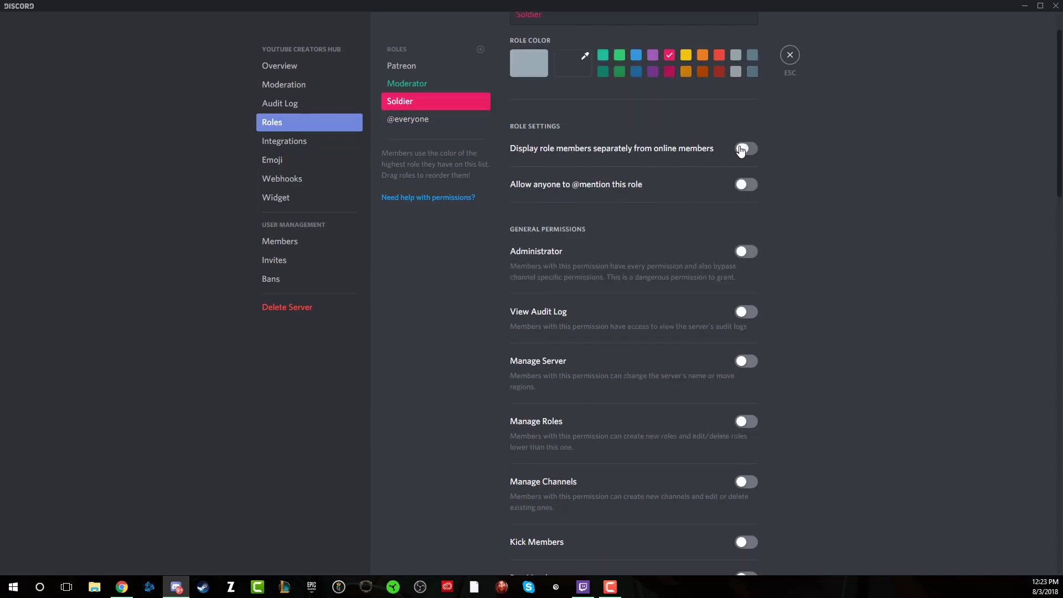
pyautogui.click(711, 149)
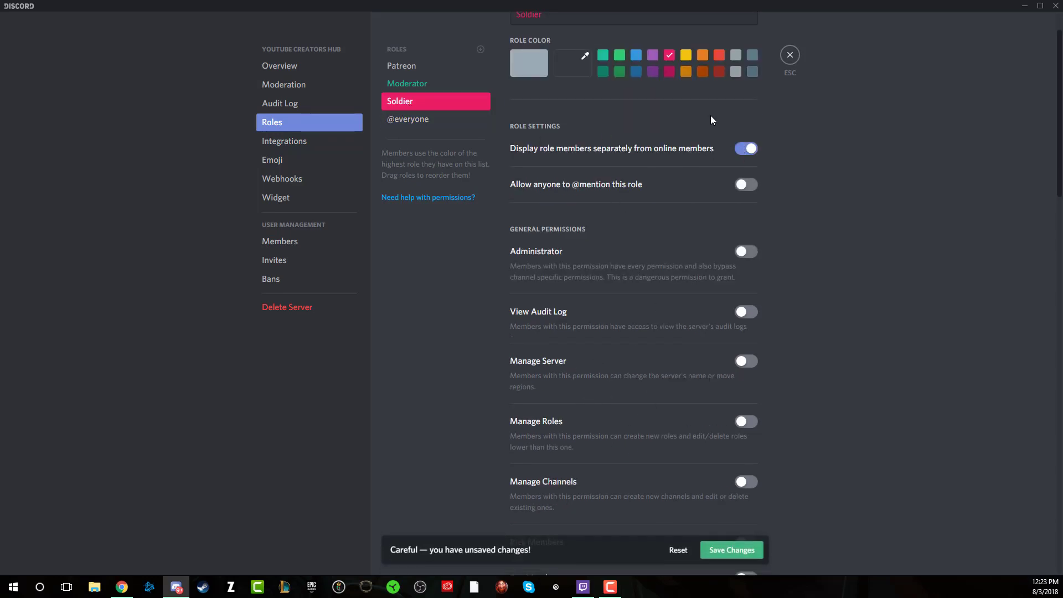
pyautogui.click(731, 551)
pyautogui.click(788, 55)
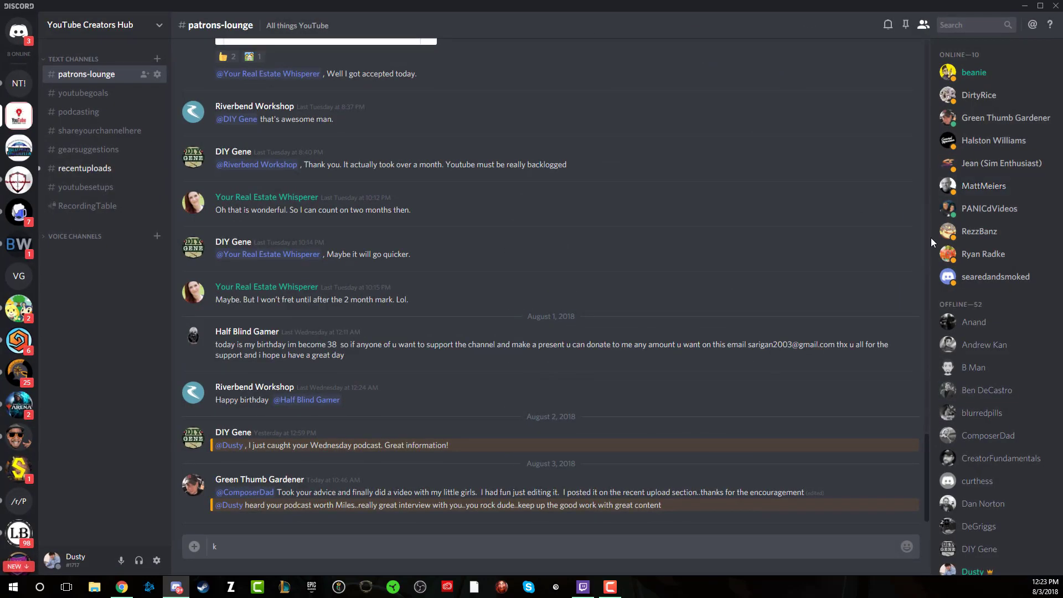
pyautogui.rightClick(970, 194)
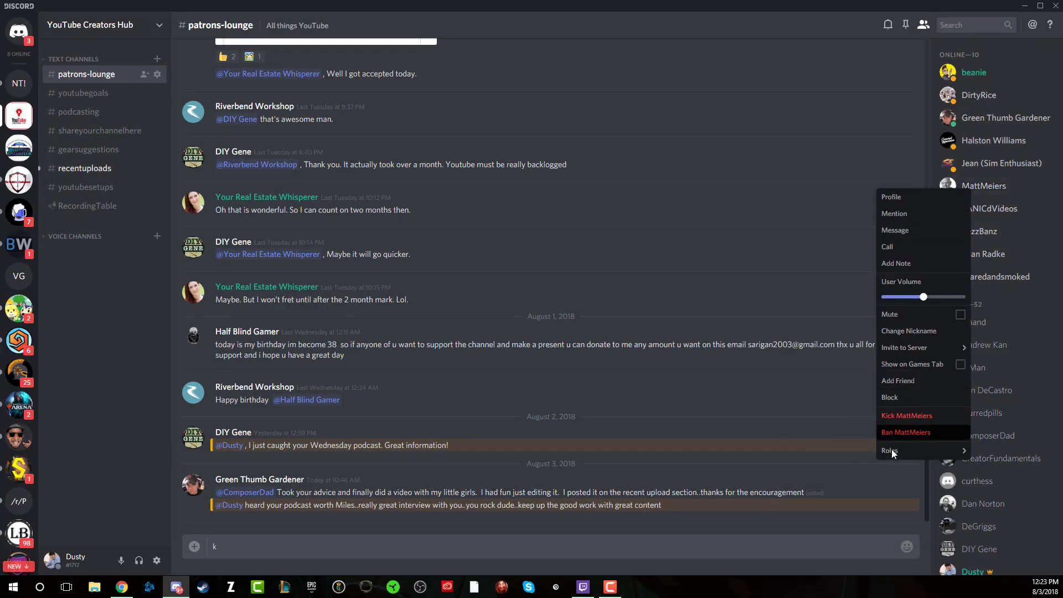
pyautogui.moveTo(913, 450)
pyautogui.click(838, 449)
pyautogui.click(818, 69)
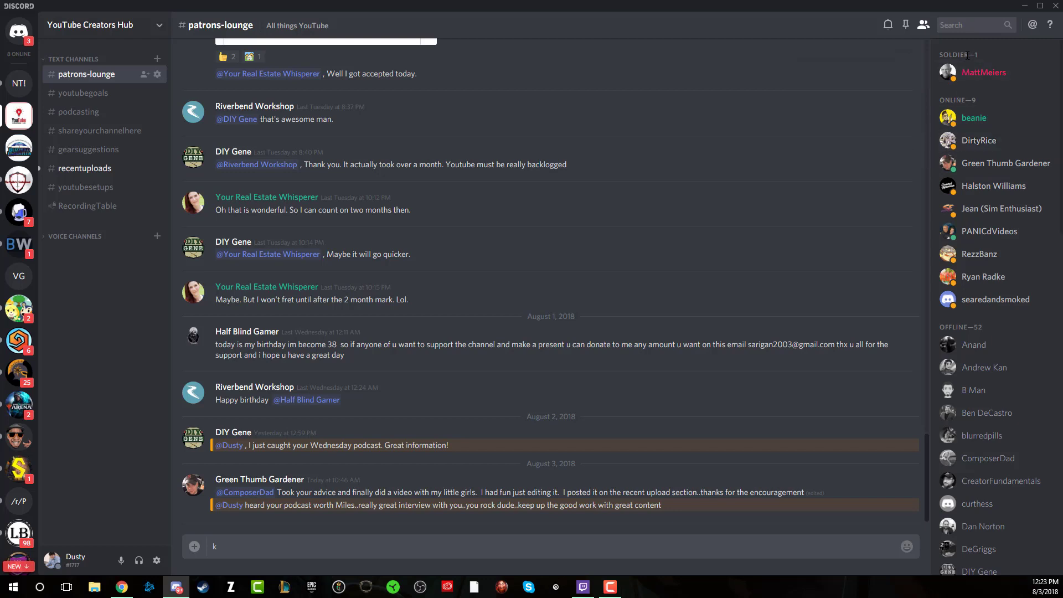
pyautogui.rightClick(988, 73)
pyautogui.moveTo(908, 338)
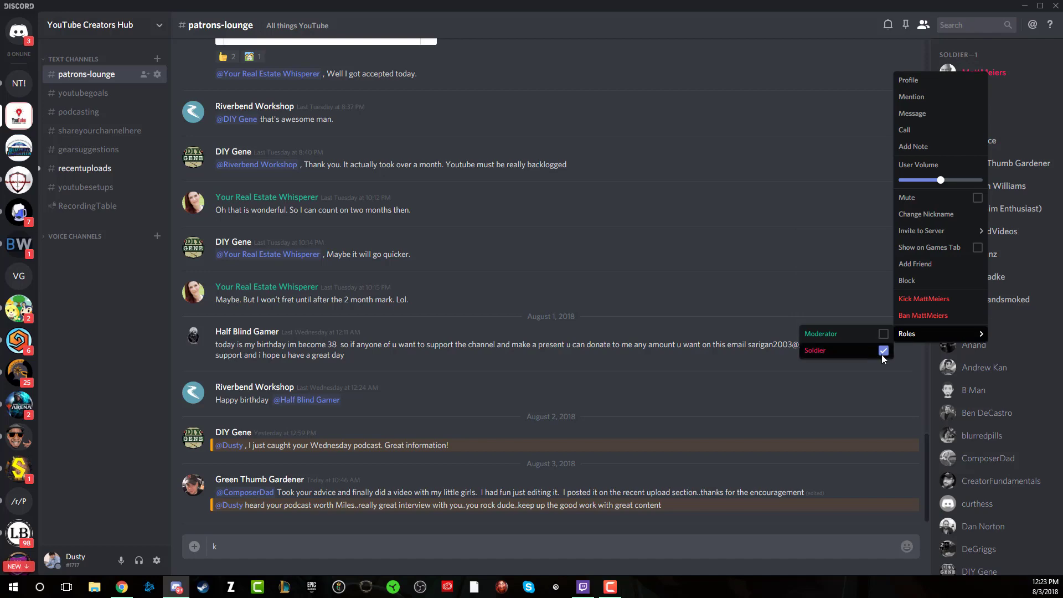
pyautogui.click(883, 350)
pyautogui.click(845, 77)
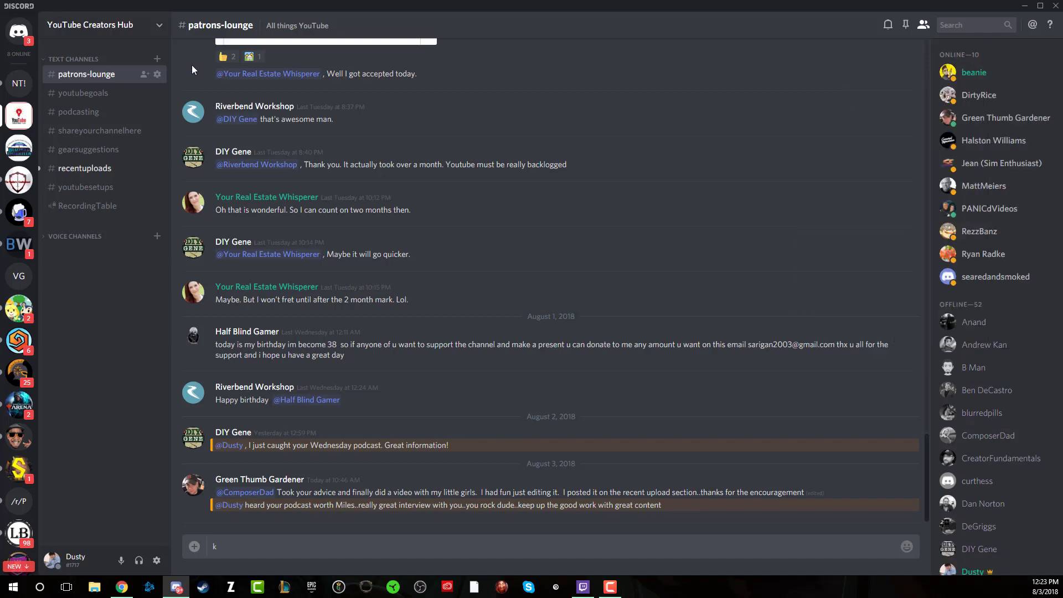
# Step: Enable 'Display role members separately' for Moderator, save, and close the settings
pyautogui.click(159, 25)
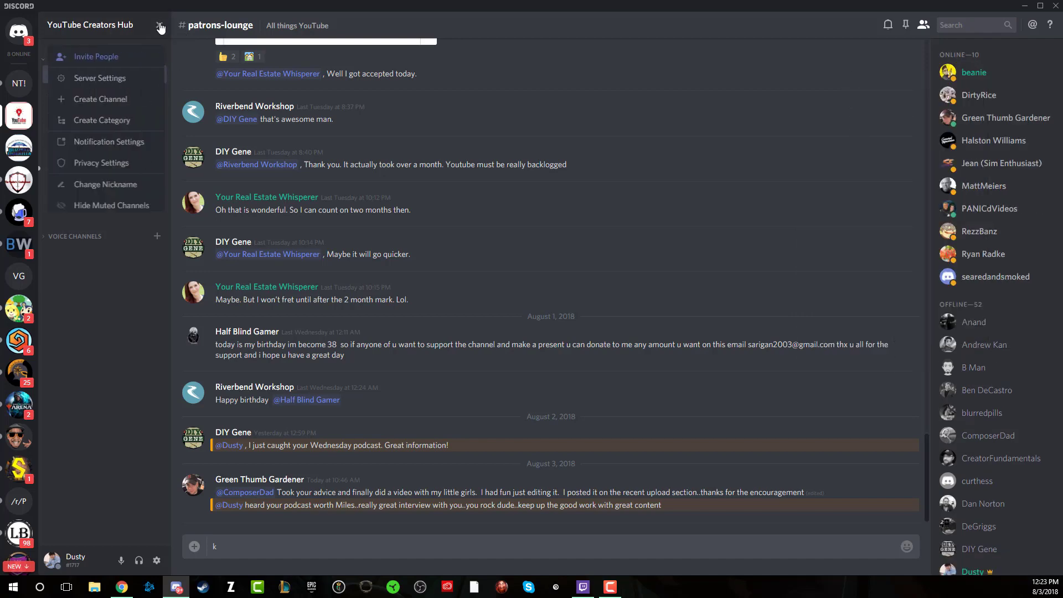
pyautogui.click(100, 83)
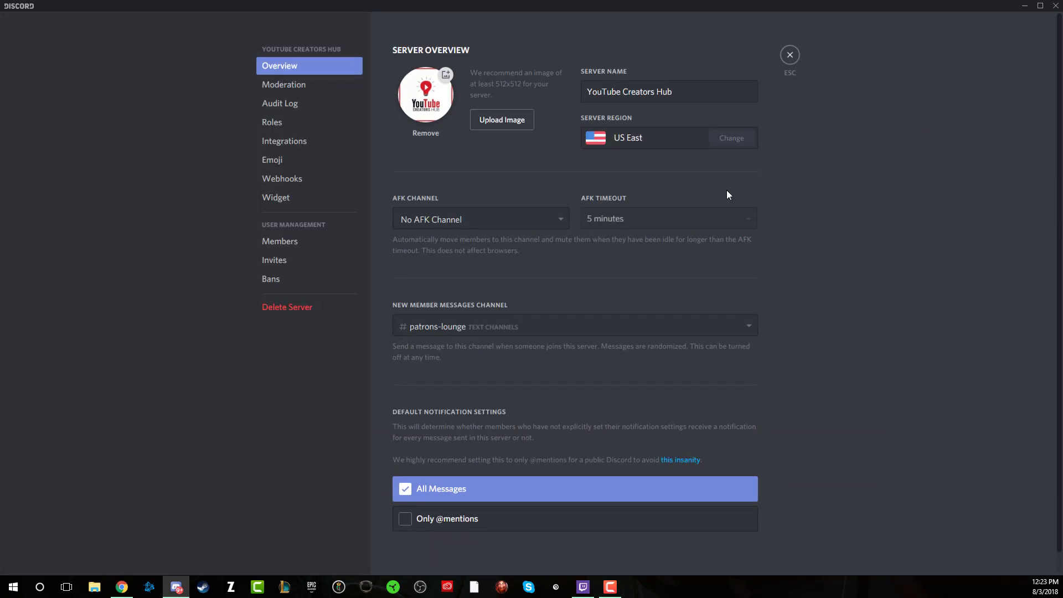
pyautogui.click(287, 123)
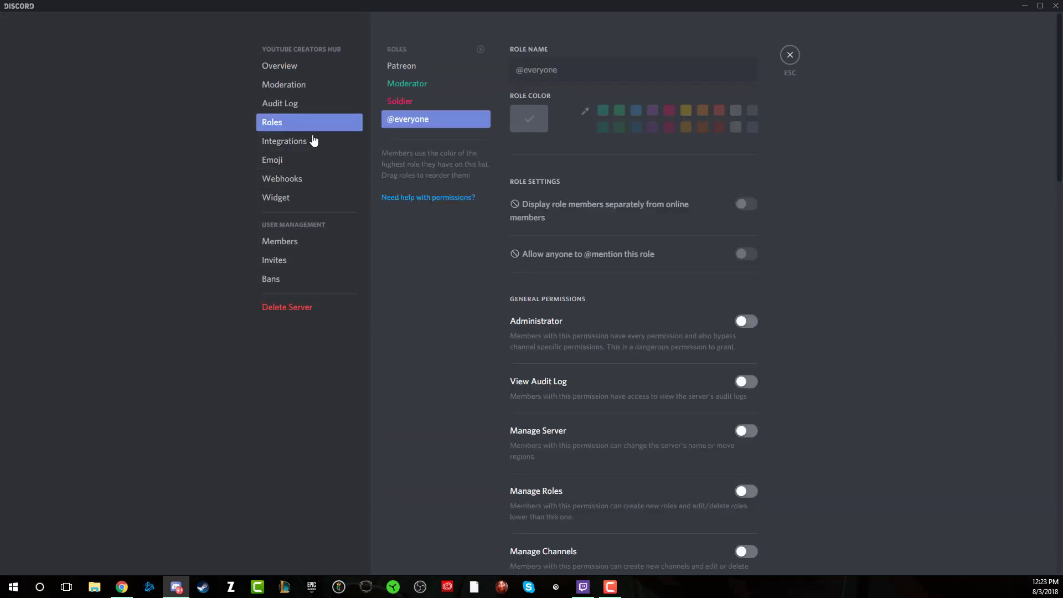
pyautogui.click(425, 84)
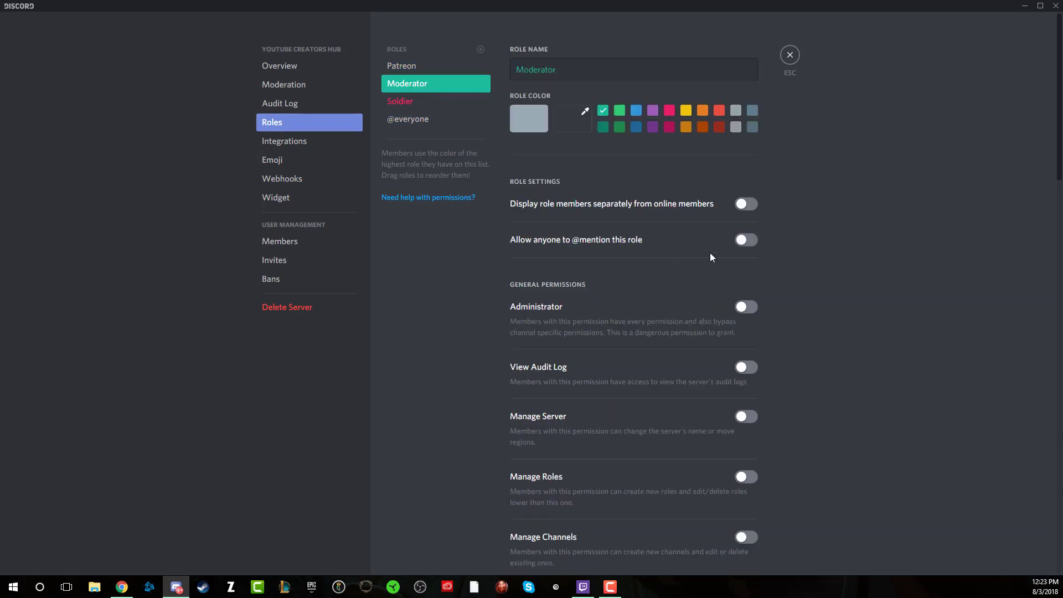
pyautogui.click(747, 205)
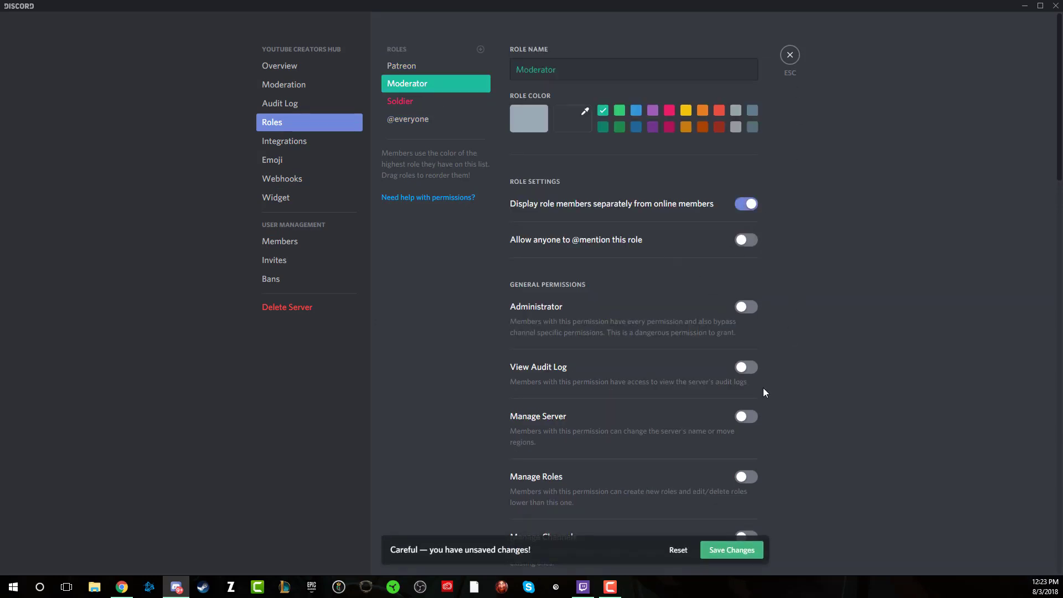
pyautogui.click(733, 549)
pyautogui.click(792, 57)
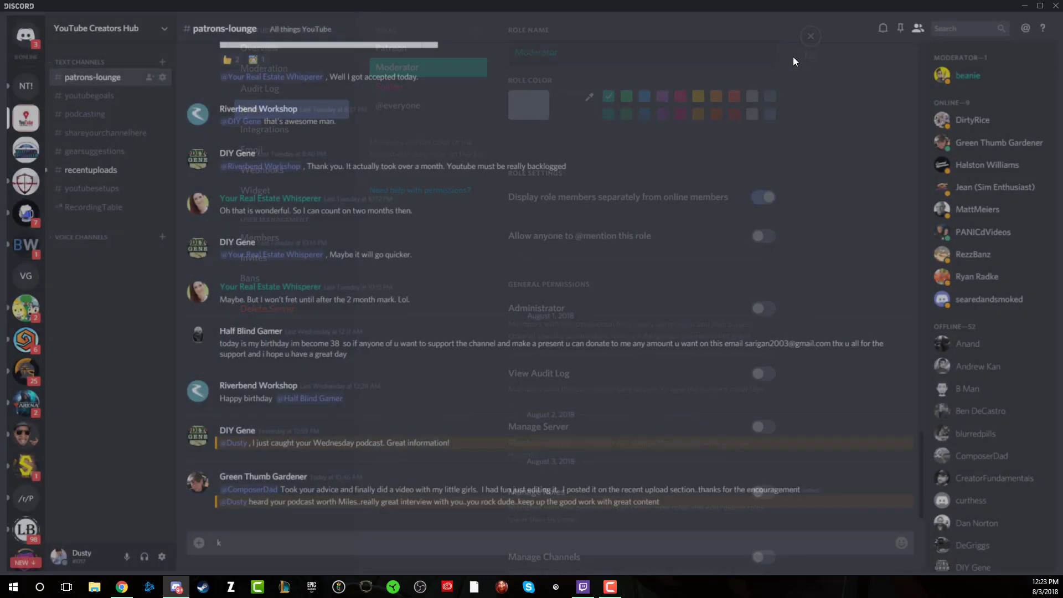